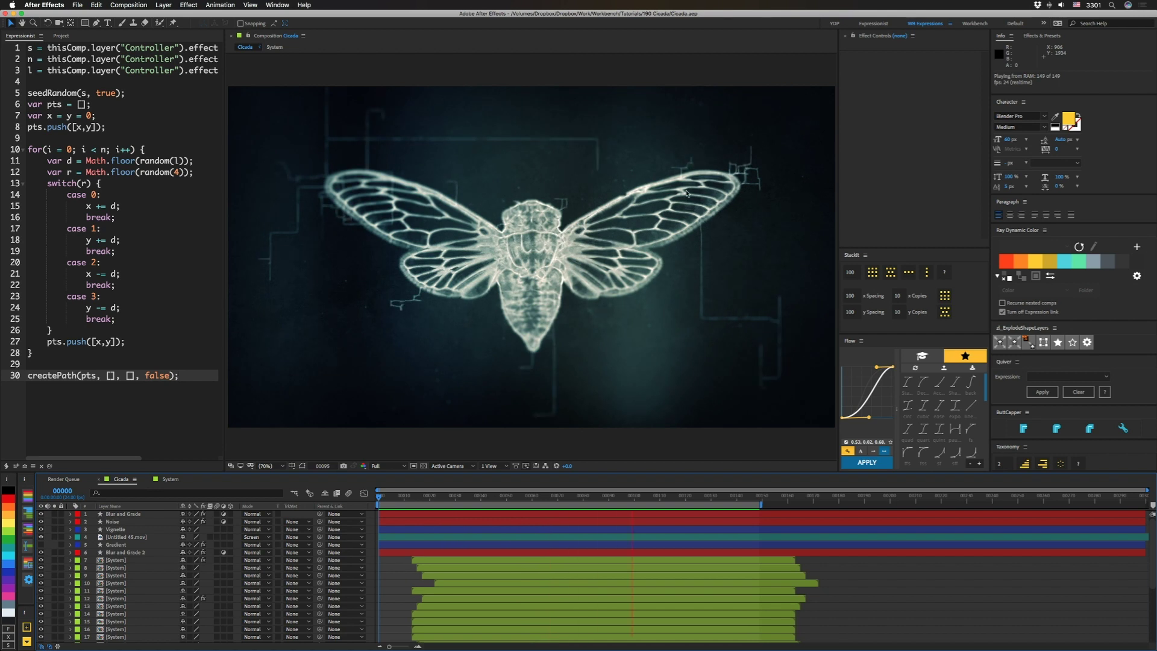
- Open the System comp at frame 0 and lower the Controller's Completion to 43
click(169, 479)
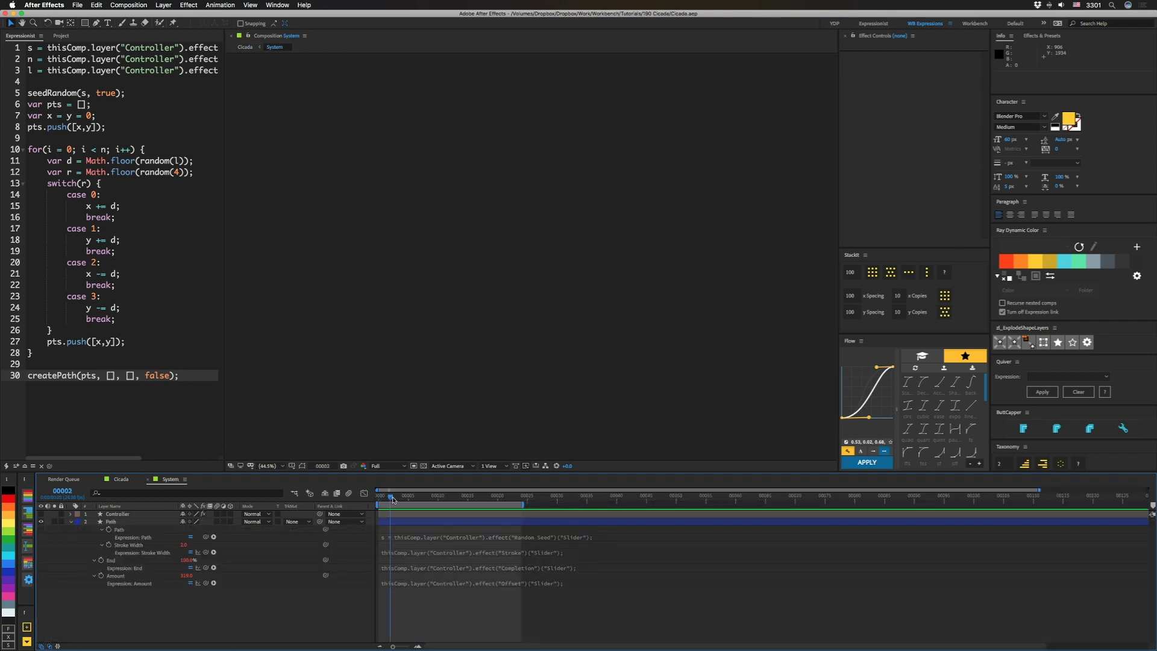
drag(392, 499, 378, 499)
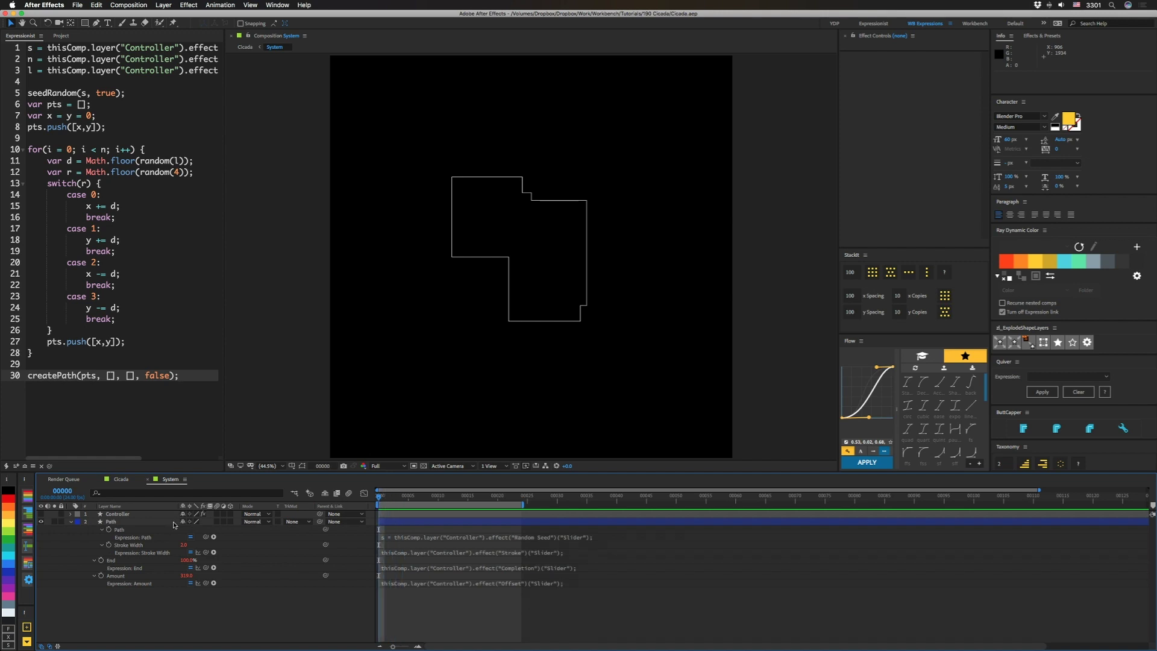
click(124, 514)
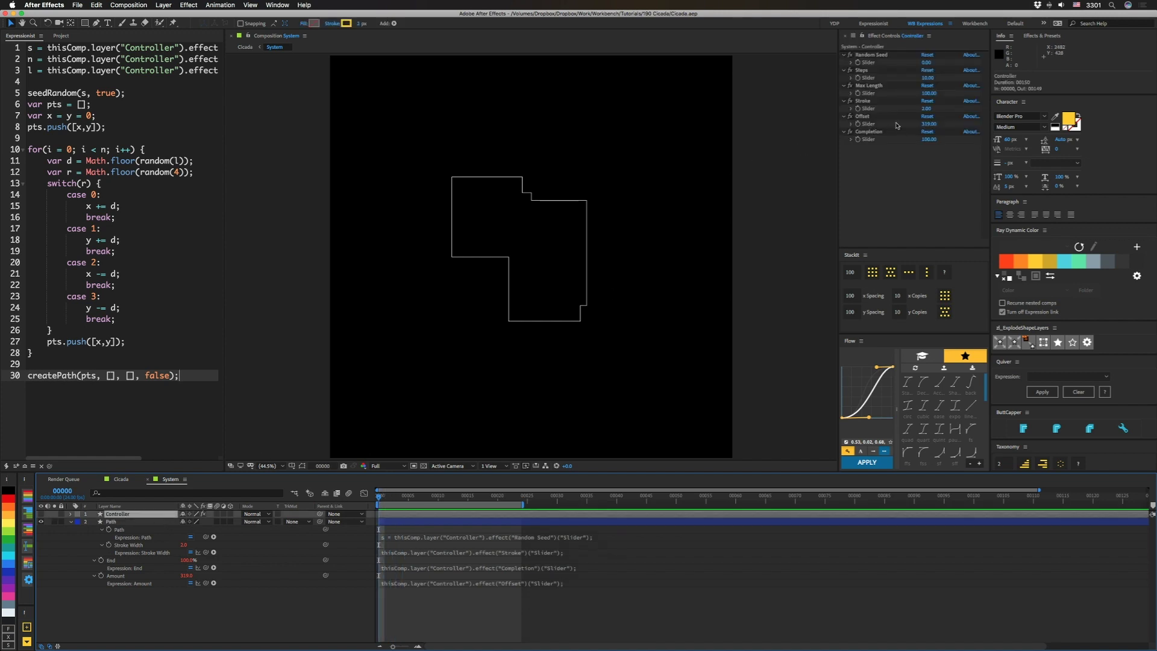
drag(931, 140, 893, 150)
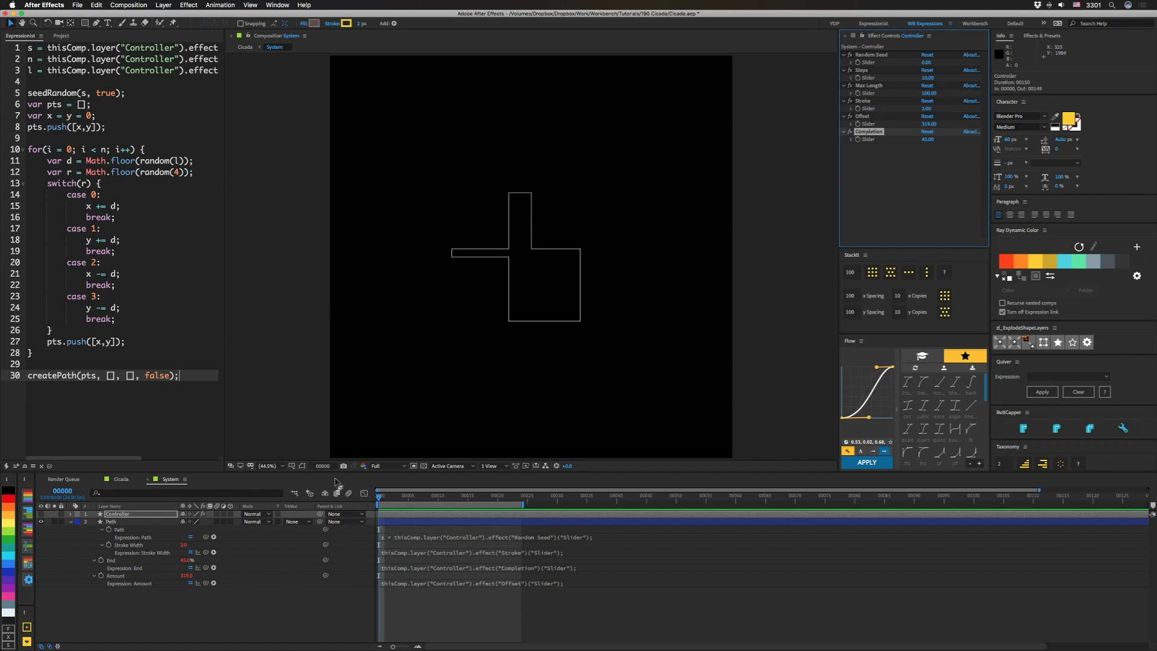
- Set the Controller's Offset to 0 and scrub Random Seed to a new value
click(928, 123)
text(0)
key(Return)
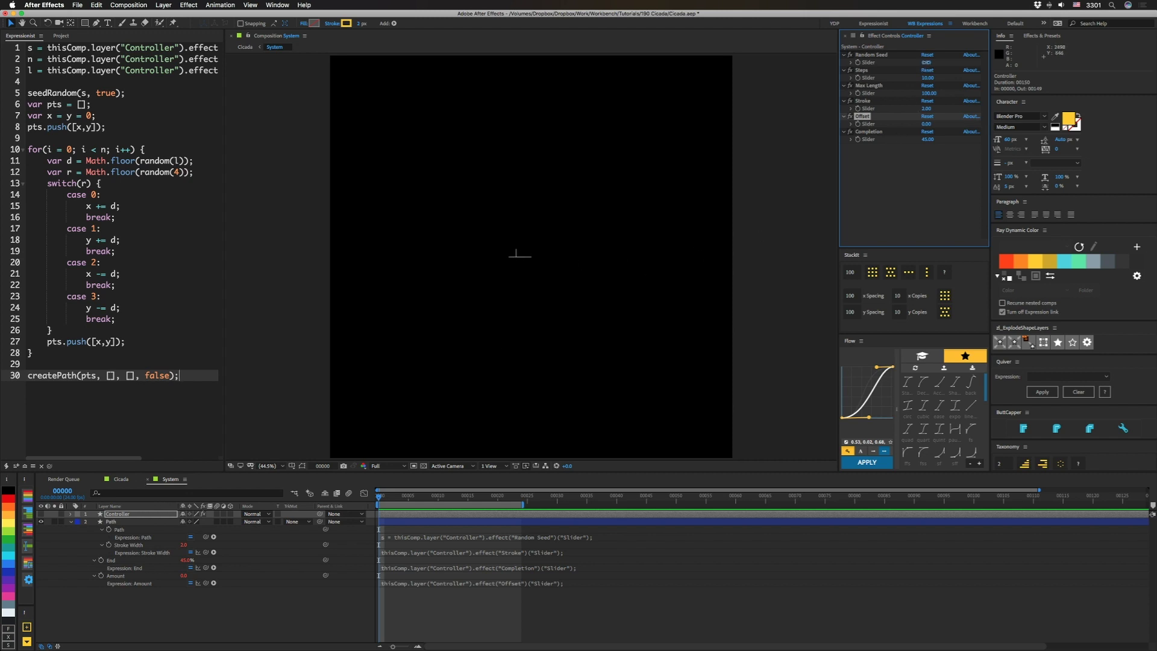
mouse_move(926, 62)
mouse_down()
mouse_move(943, 78)
mouse_move(982, 78)
mouse_move(922, 96)
mouse_move(943, 109)
mouse_move(940, 123)
mouse_move(1031, 127)
mouse_move(970, 126)
mouse_up()
click(900, 119)
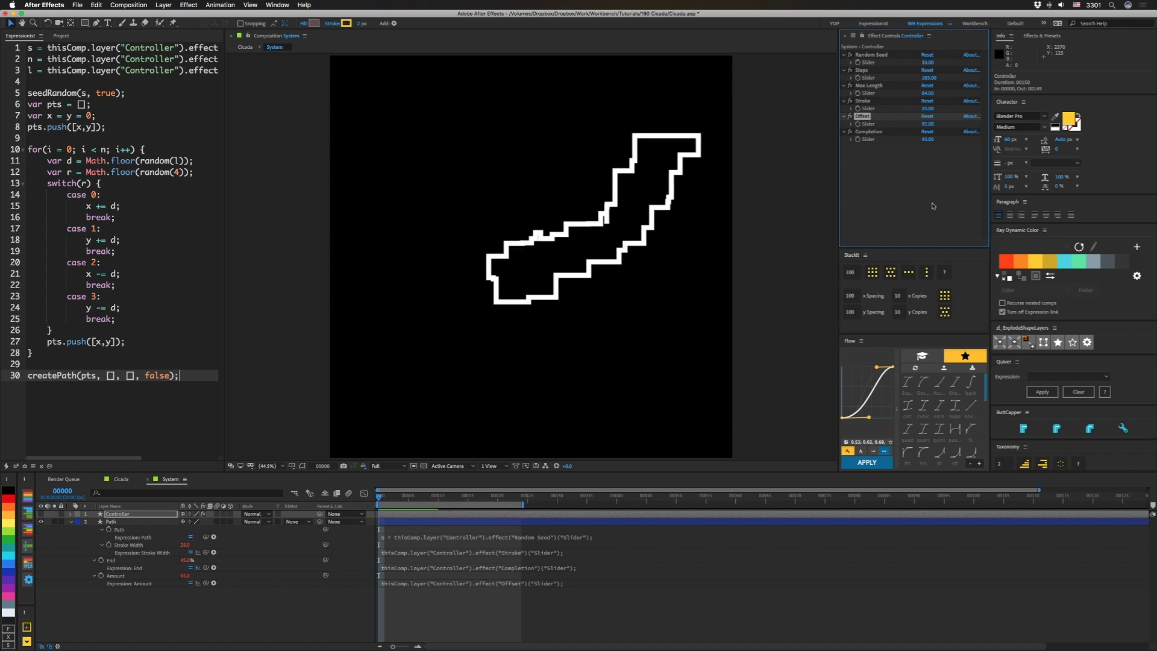
- Reset Offset to 0 and set the path Stroke to 2
click(927, 124)
text(0)
key(Return)
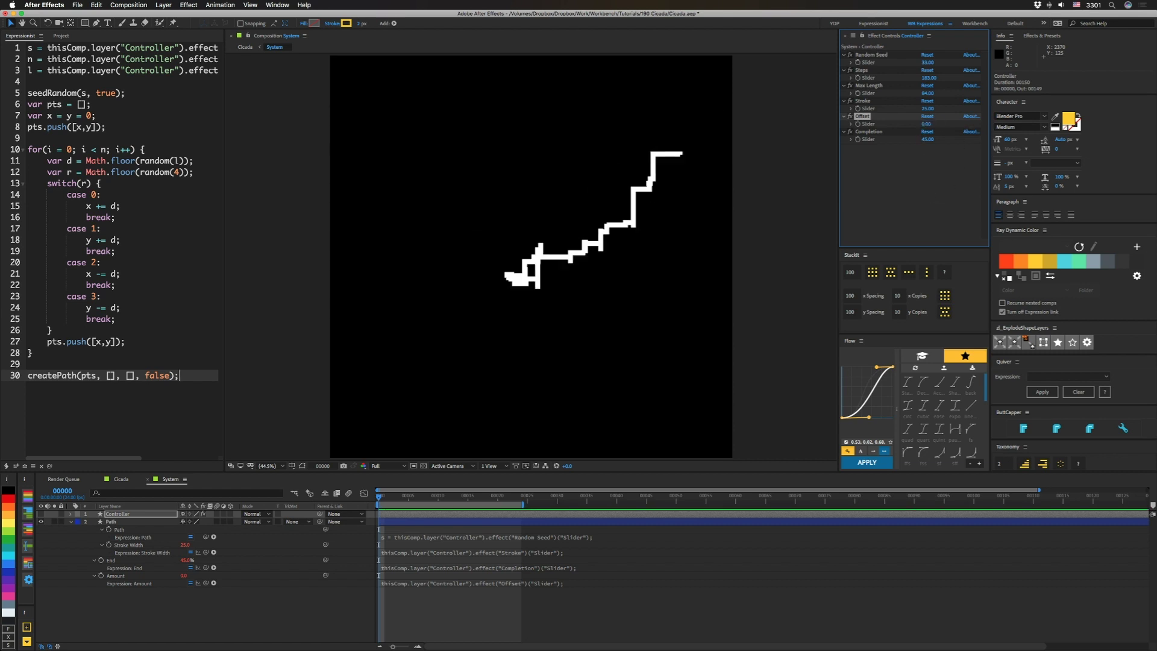
click(929, 110)
text(2)
key(Return)
- Set Max Length to 65, reduce Steps to 131 and lower Completion
click(927, 93)
text(65)
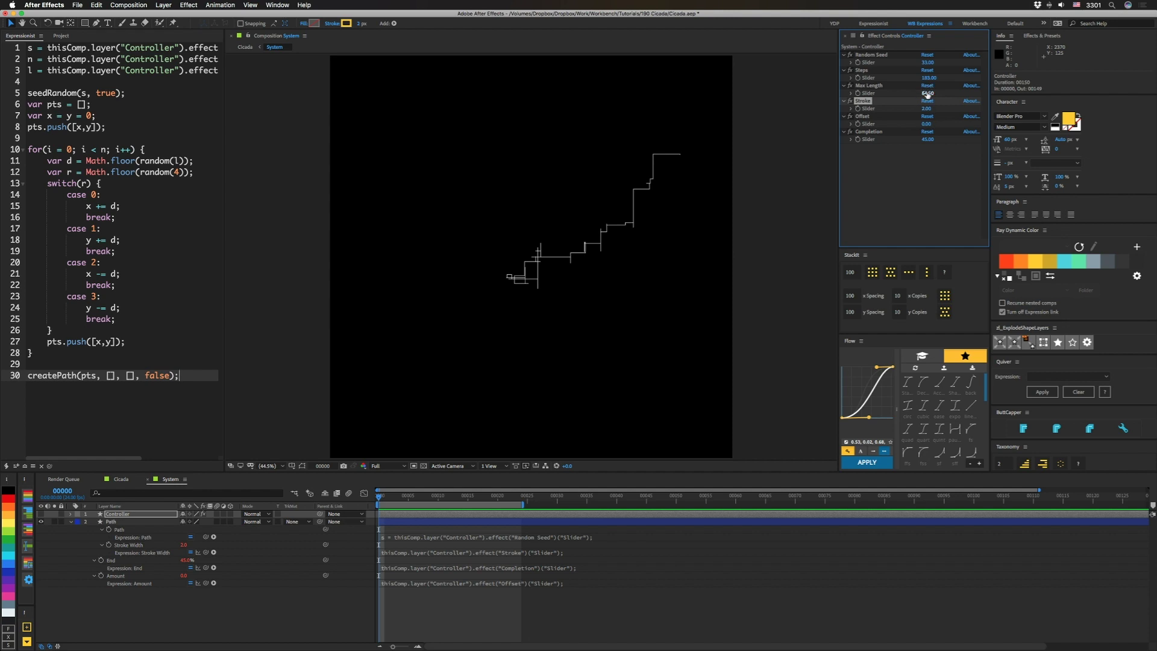
key(Return)
drag(931, 78, 914, 80)
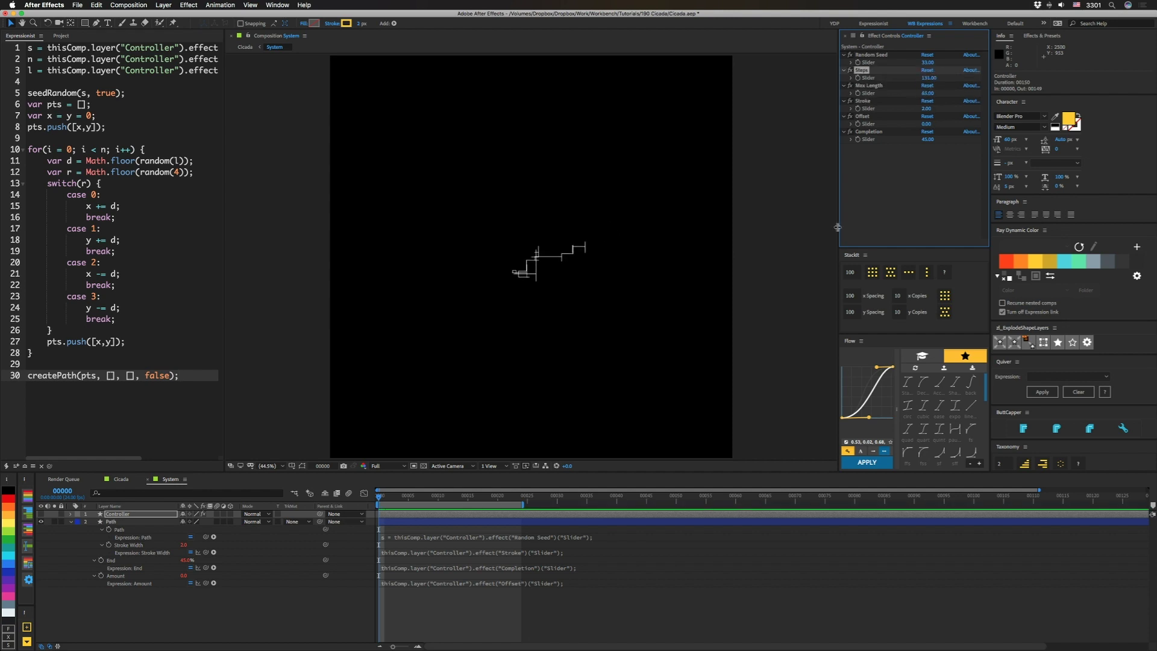
drag(930, 140, 907, 156)
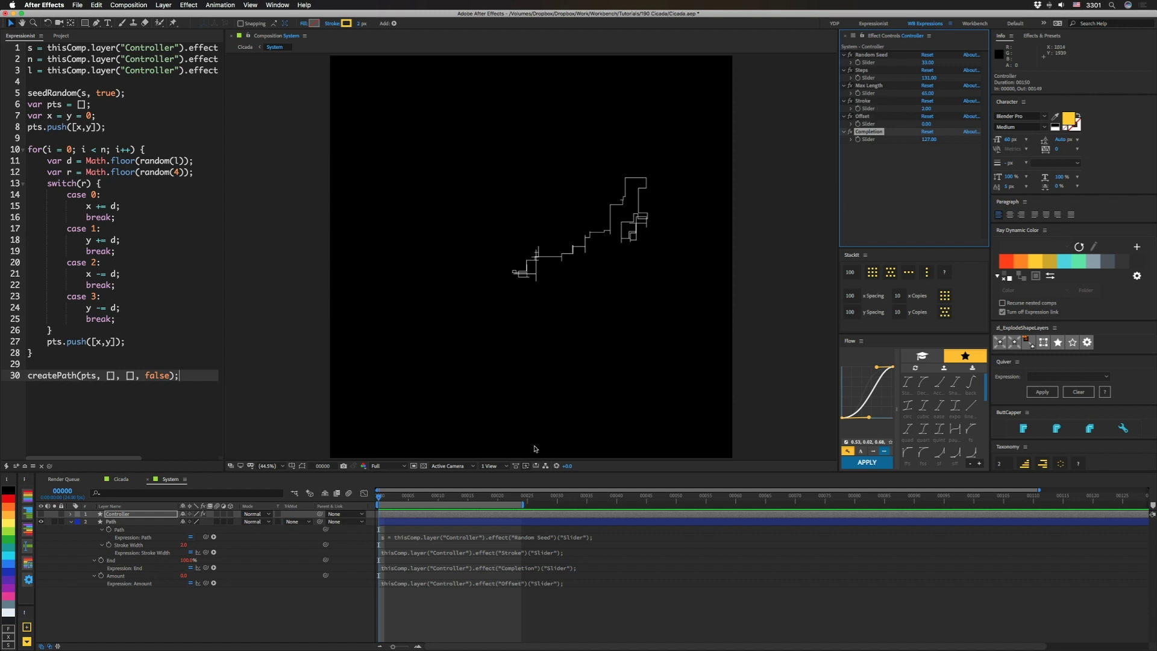
- In the Path layer's contents, move Offset Paths 1 above Trim Paths 1
click(71, 522)
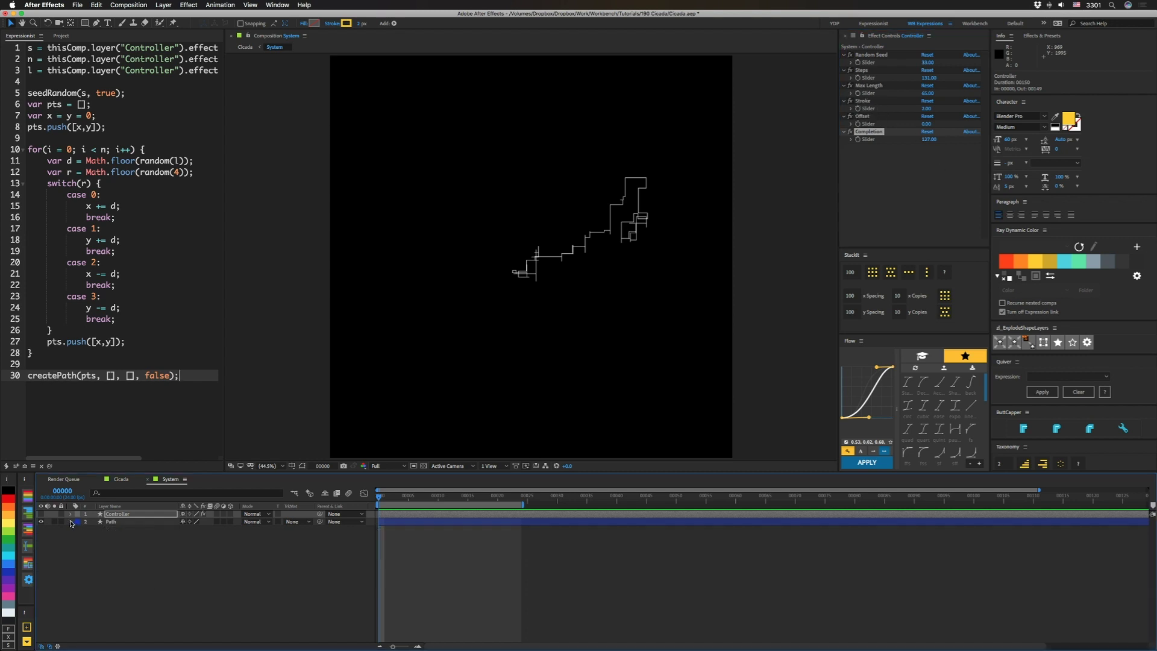
click(92, 537)
click(94, 545)
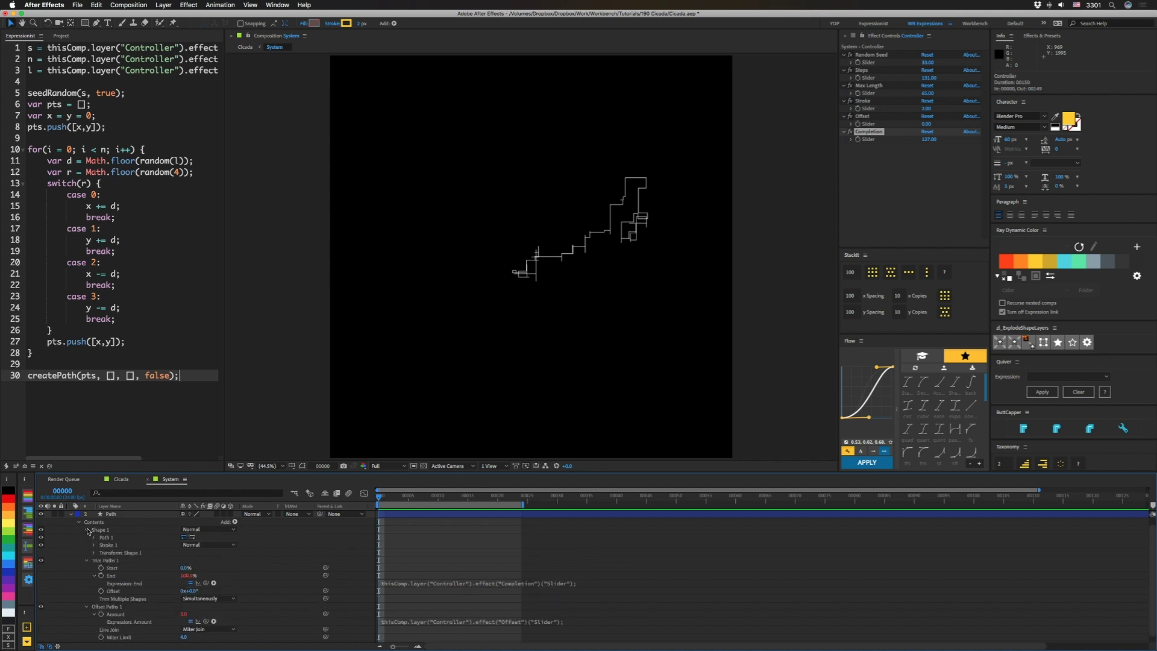
click(88, 529)
click(87, 545)
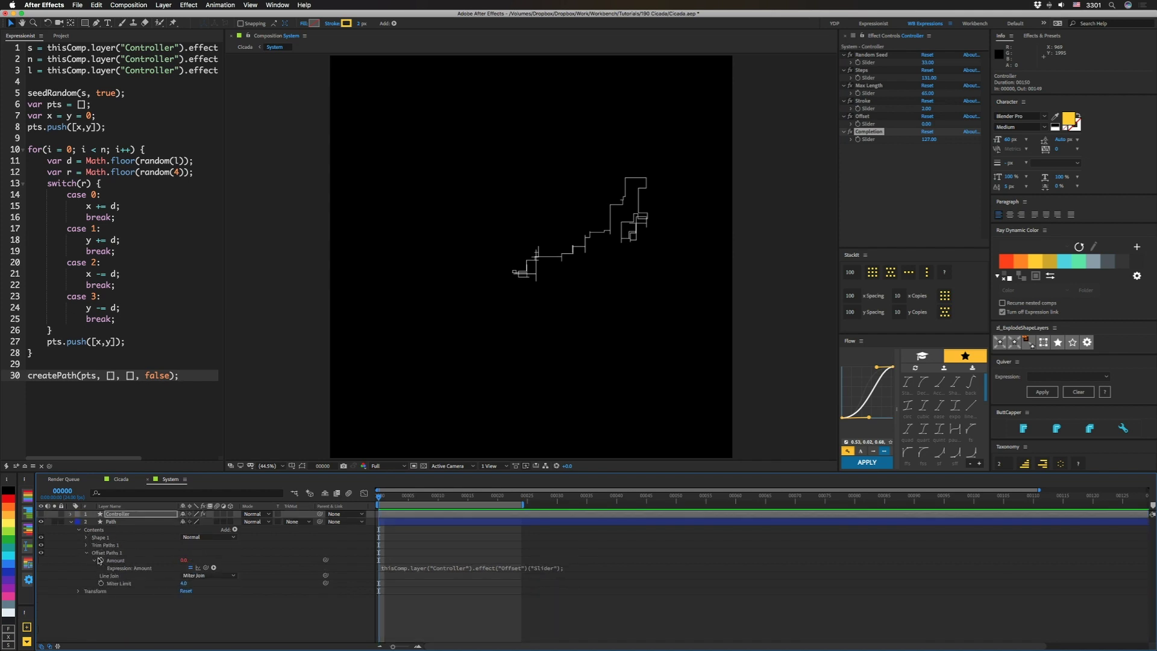
drag(100, 552, 100, 541)
- Scrub the Controller's Offset to 41 to turn the path into a blocky outline
mouse_move(927, 123)
mouse_down()
mouse_move(940, 123)
mouse_move(922, 140)
mouse_move(883, 143)
mouse_move(926, 138)
mouse_up()
drag(90, 546, 102, 556)
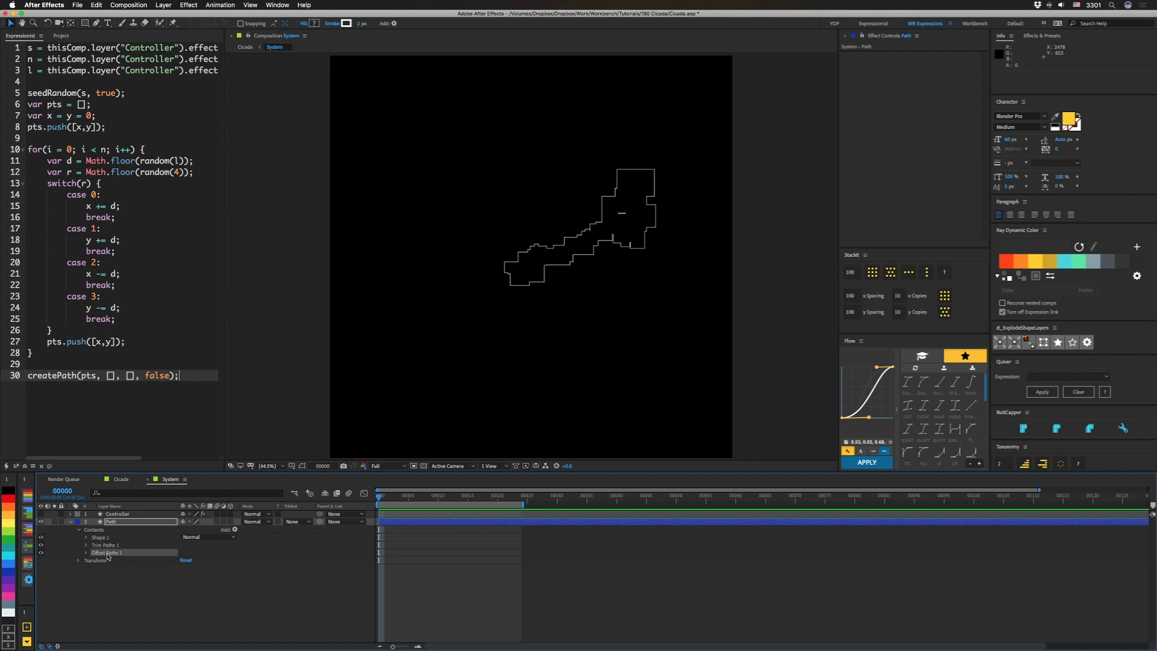
click(118, 514)
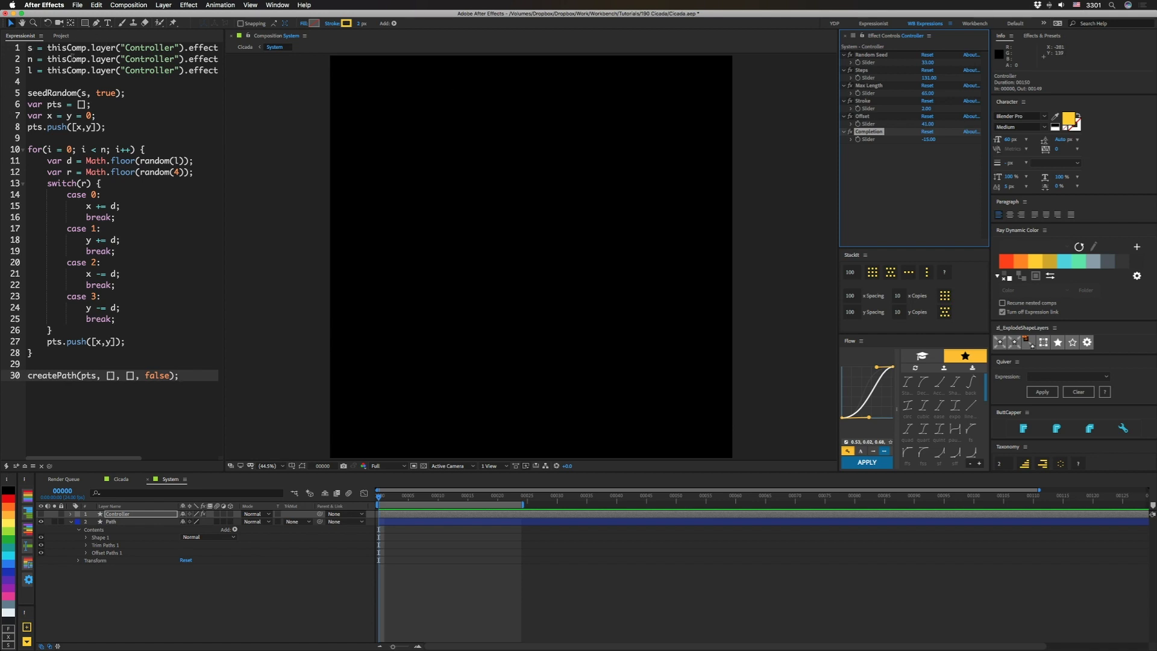
- Scroll the timeline panel to the right
scroll(118, 48, right, 5)
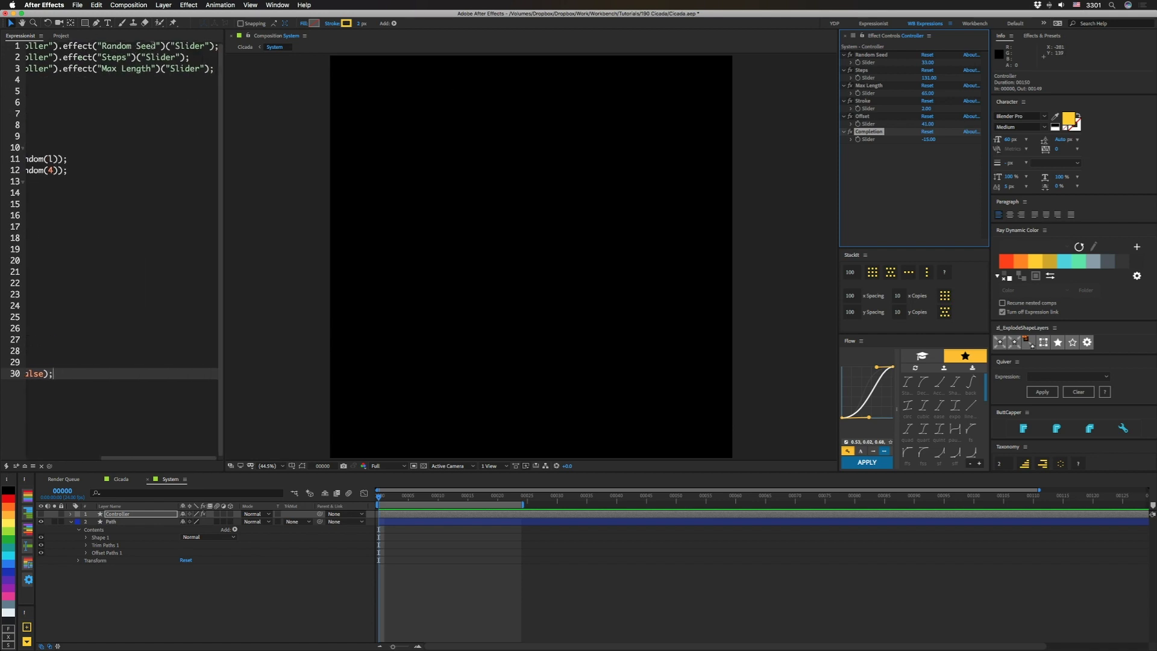
scroll(85, 74, left, 5)
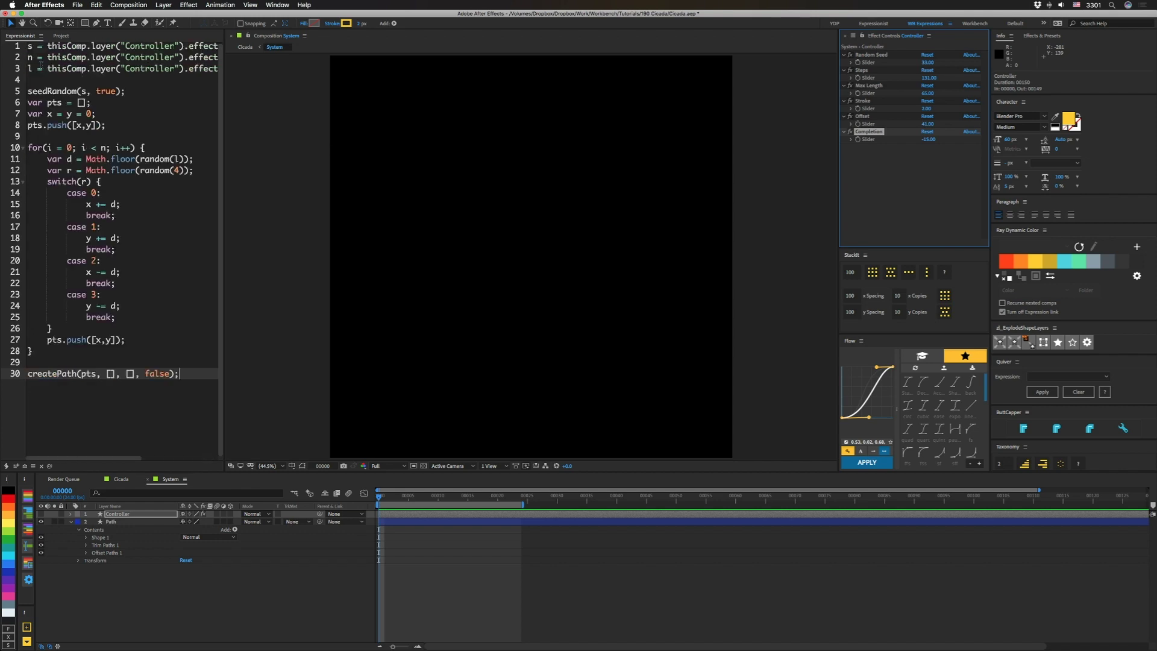
scroll(123, 56, right, 5)
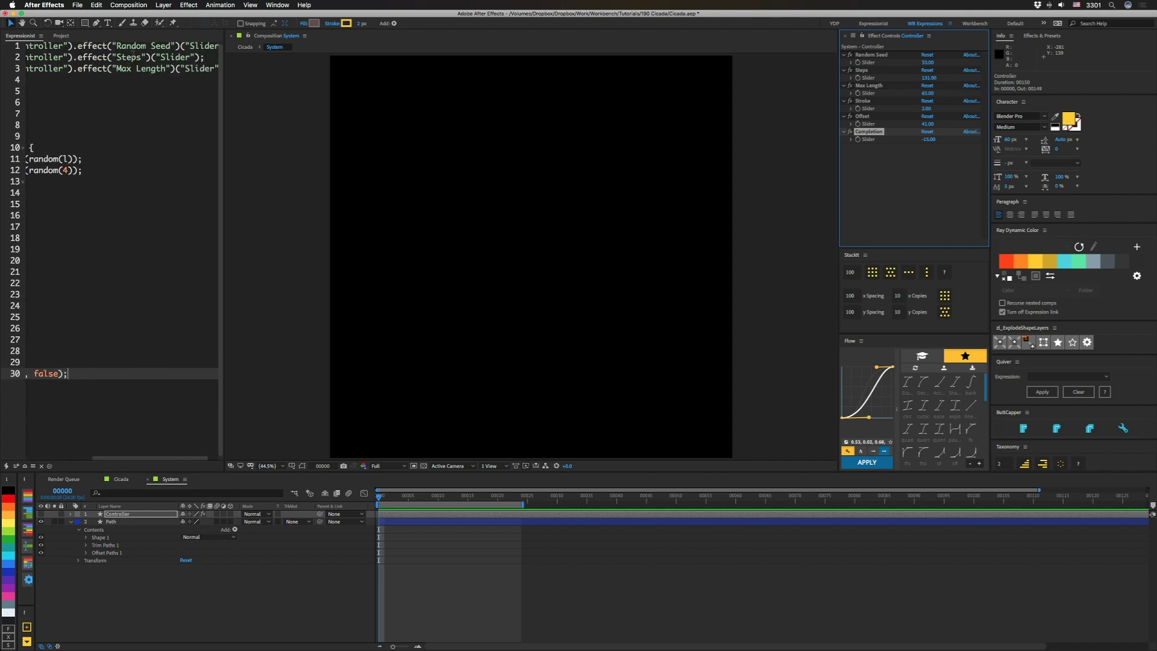
scroll(102, 99, left, 5)
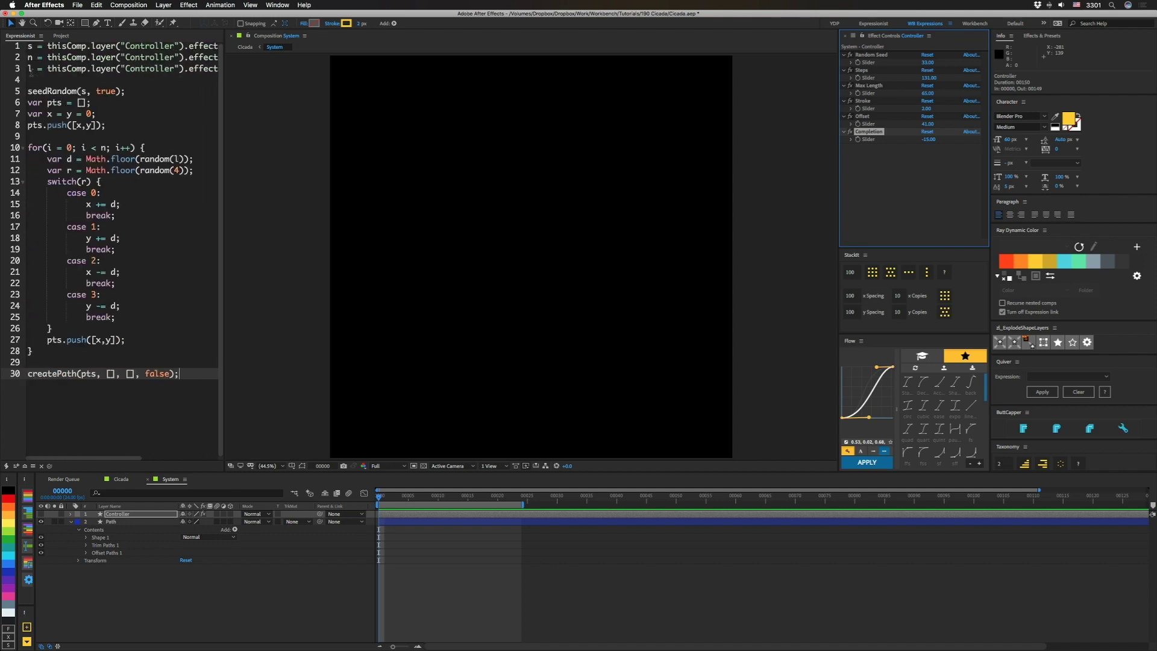
scroll(82, 76, right, 5)
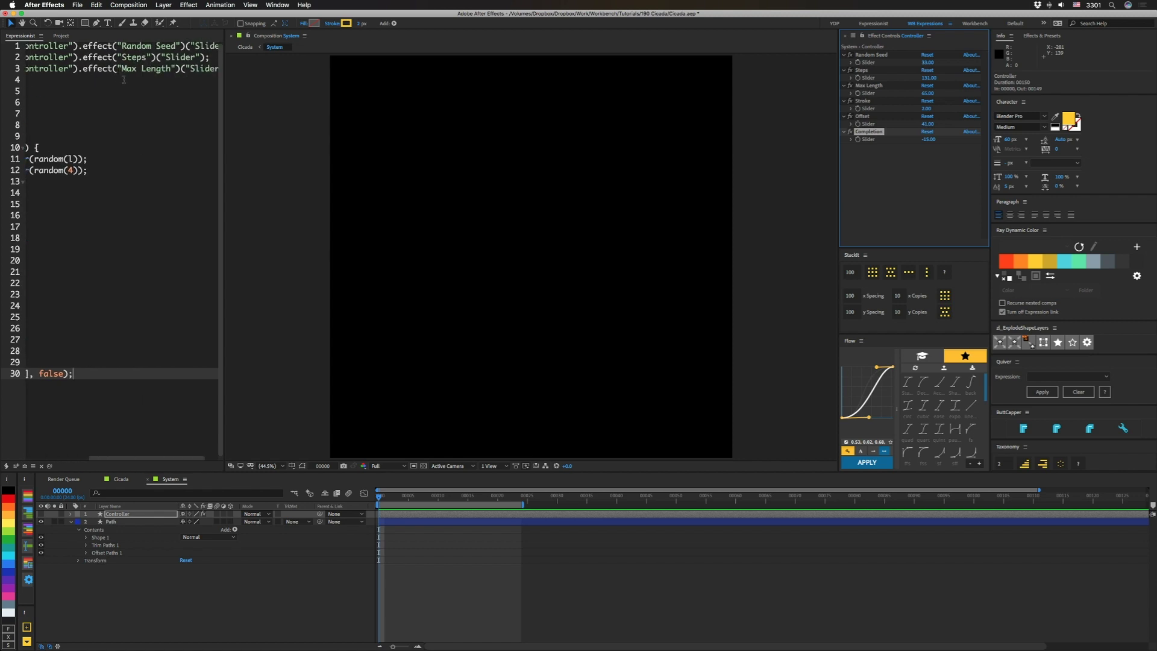
scroll(124, 79, left, 5)
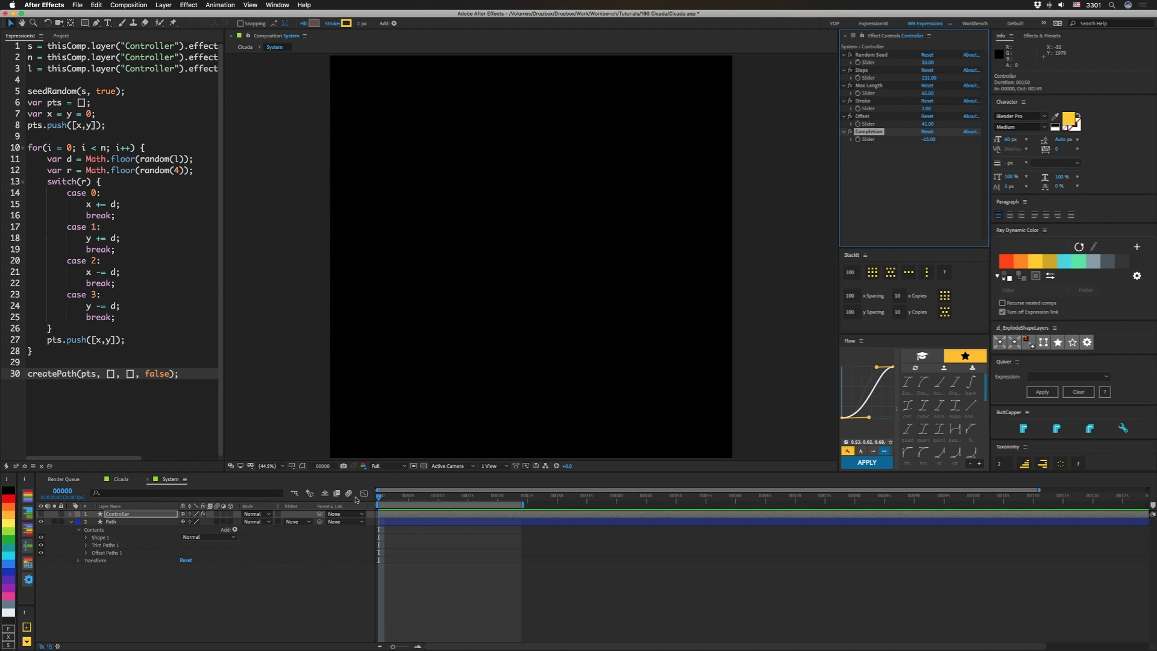
- Move to frame 15 and show the System comp's Controller sliders in Essential Graphics
drag(386, 500, 469, 496)
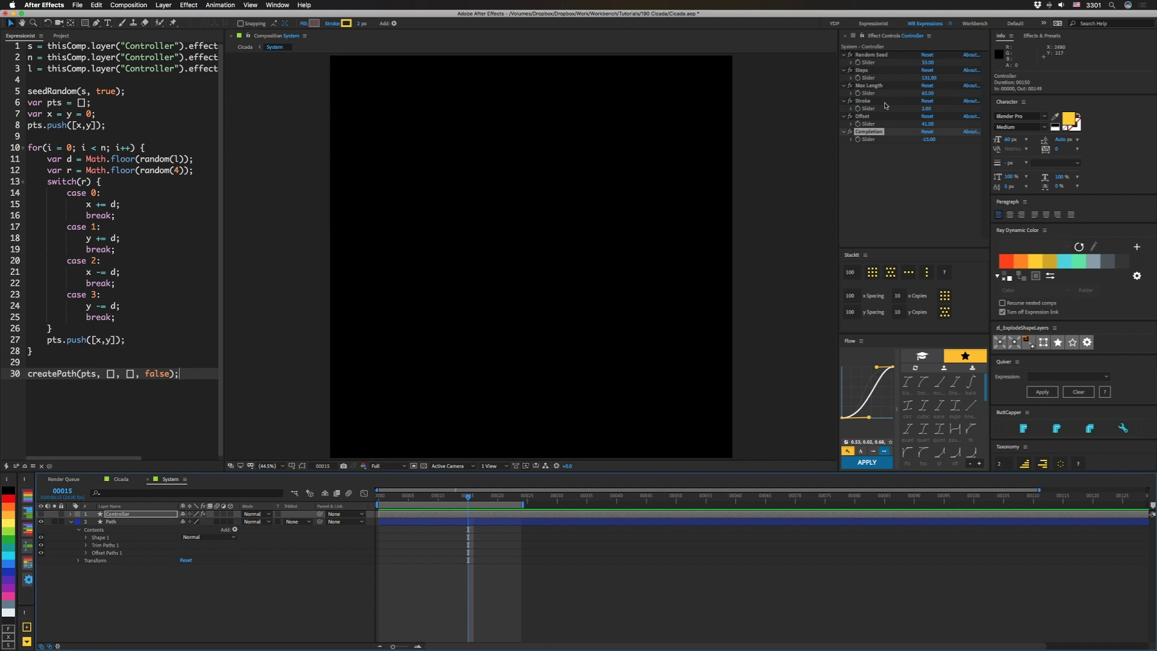
right_click(187, 619)
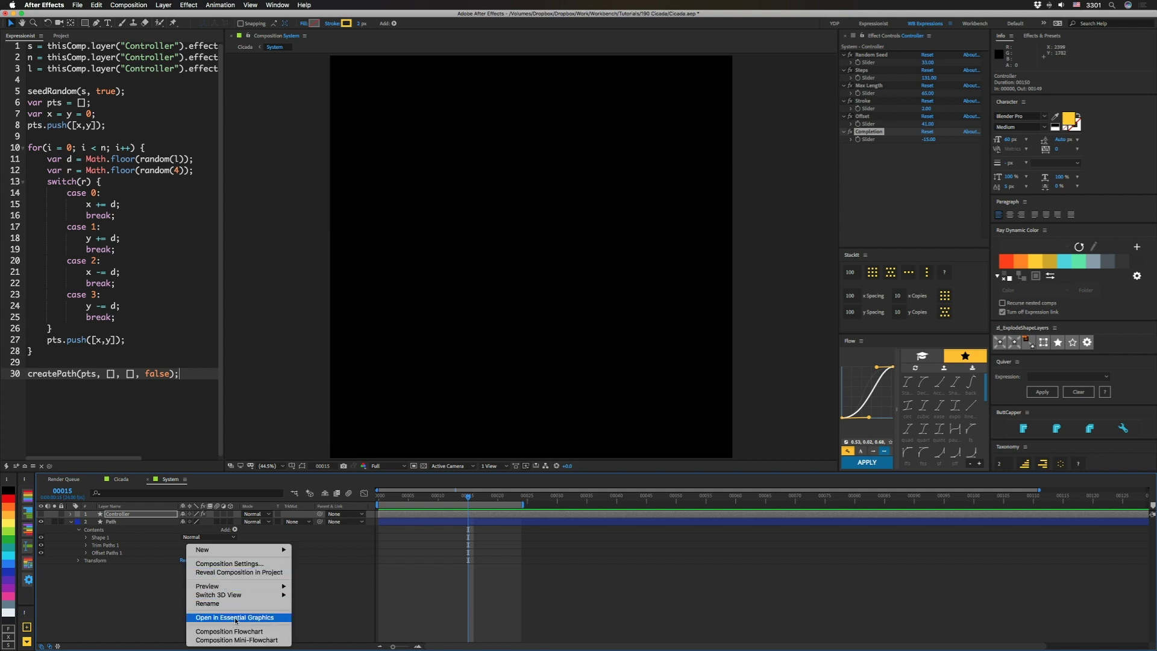
click(235, 619)
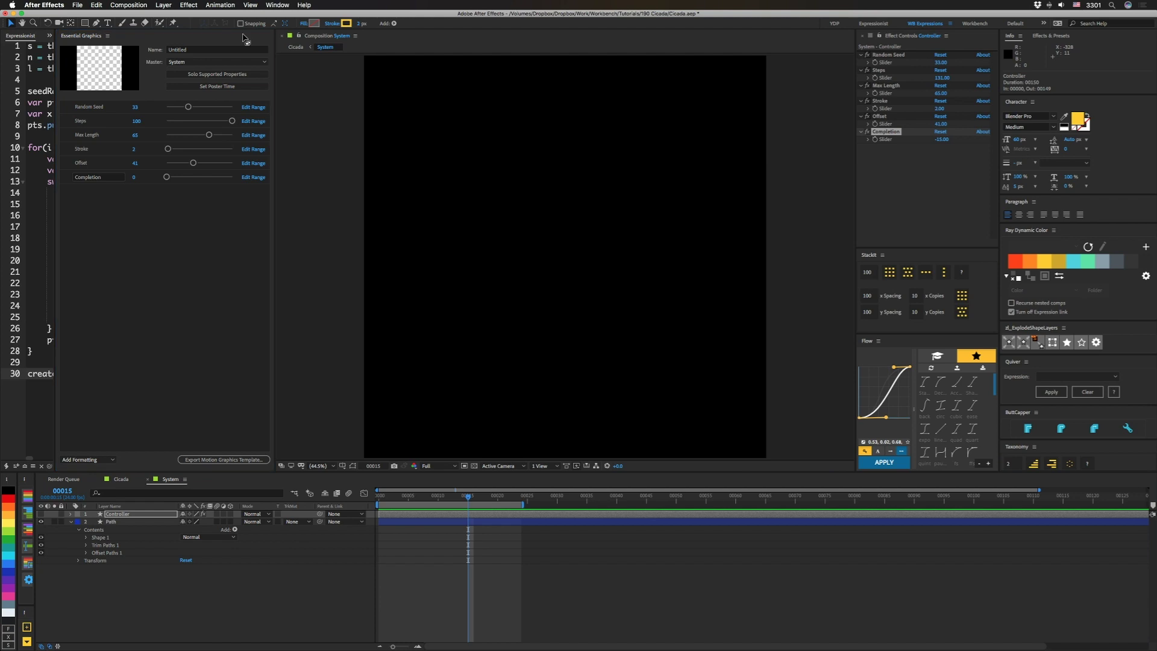
- Undock the Essential Graphics panel, centre it, close it, and return to the Cicada comp
click(108, 36)
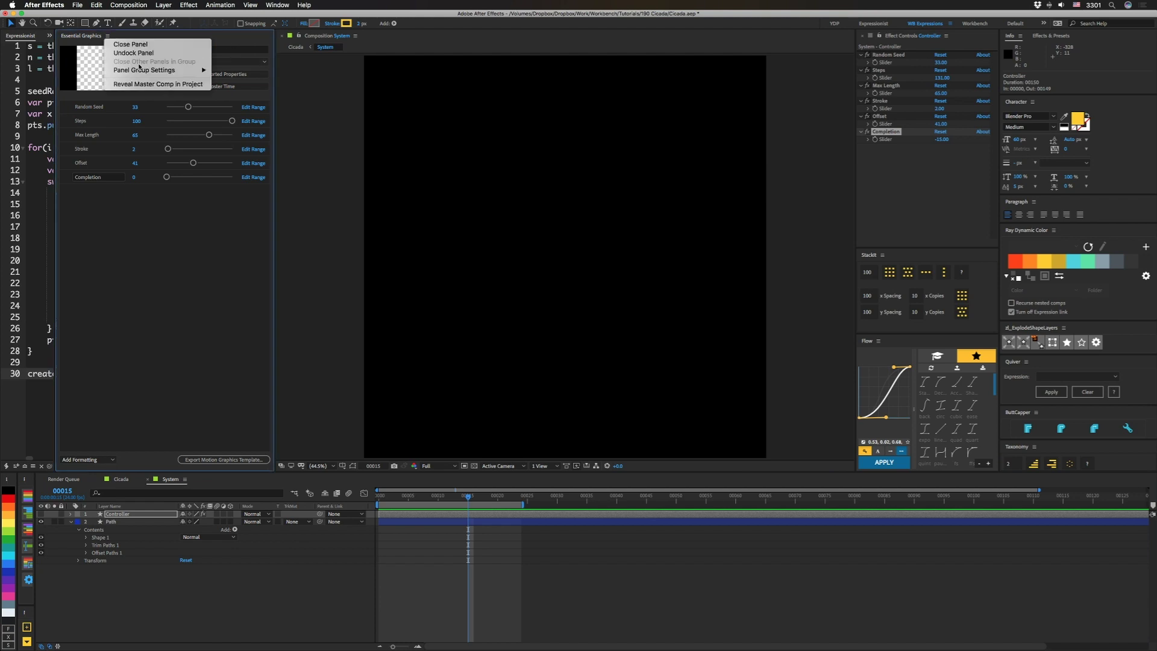
click(137, 53)
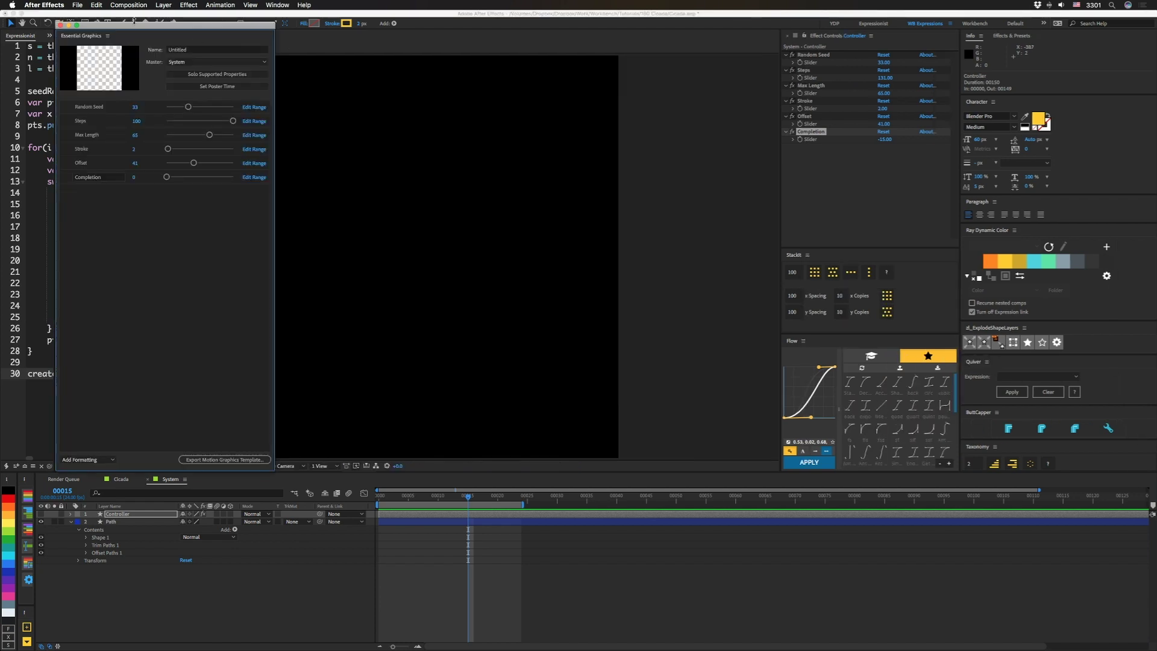
drag(156, 25, 597, 124)
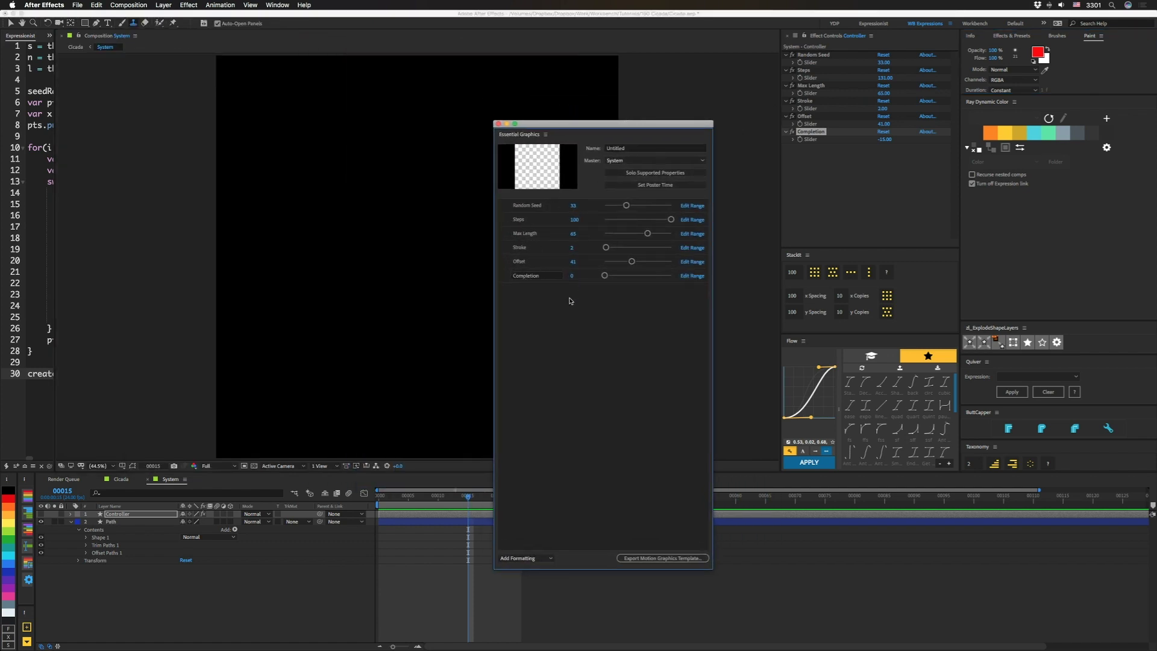
click(122, 479)
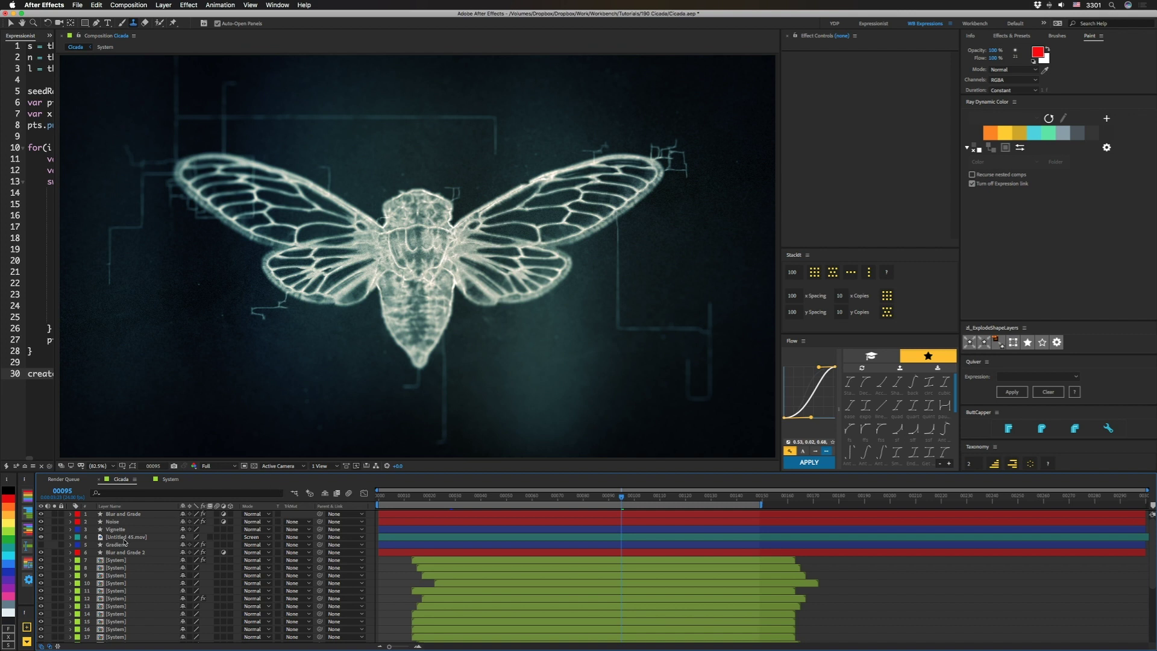
- View the Reveal layer alone, then switch to the Workbench layout and back to Cicada
scroll(136, 565, down, 5)
double_click(127, 616)
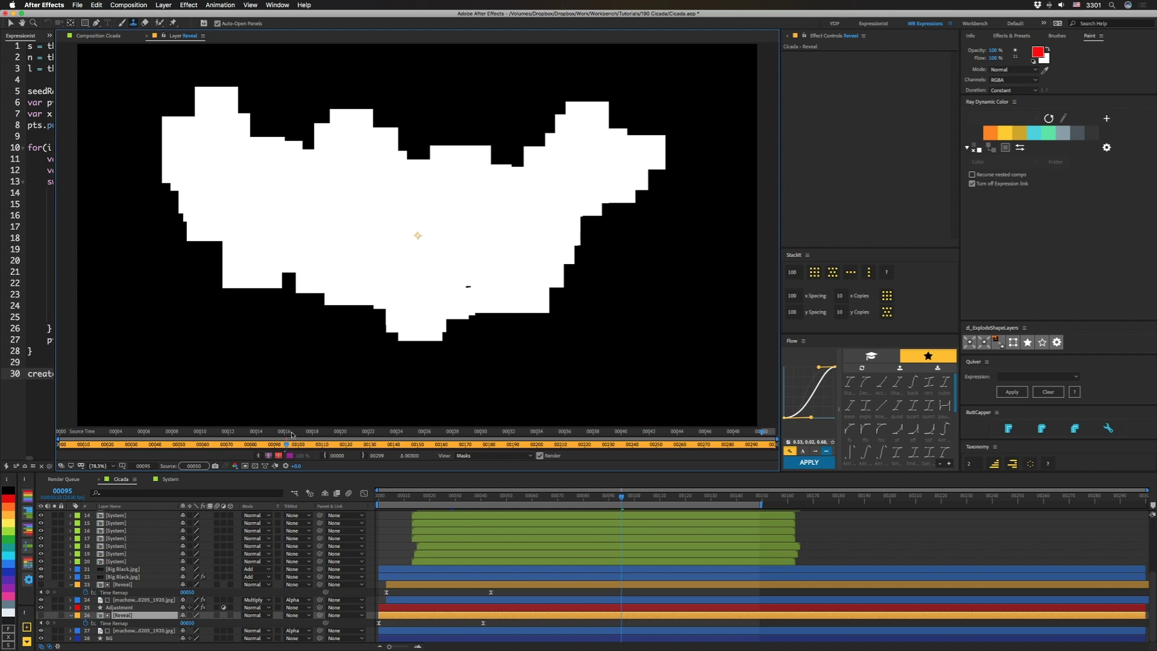
click(97, 36)
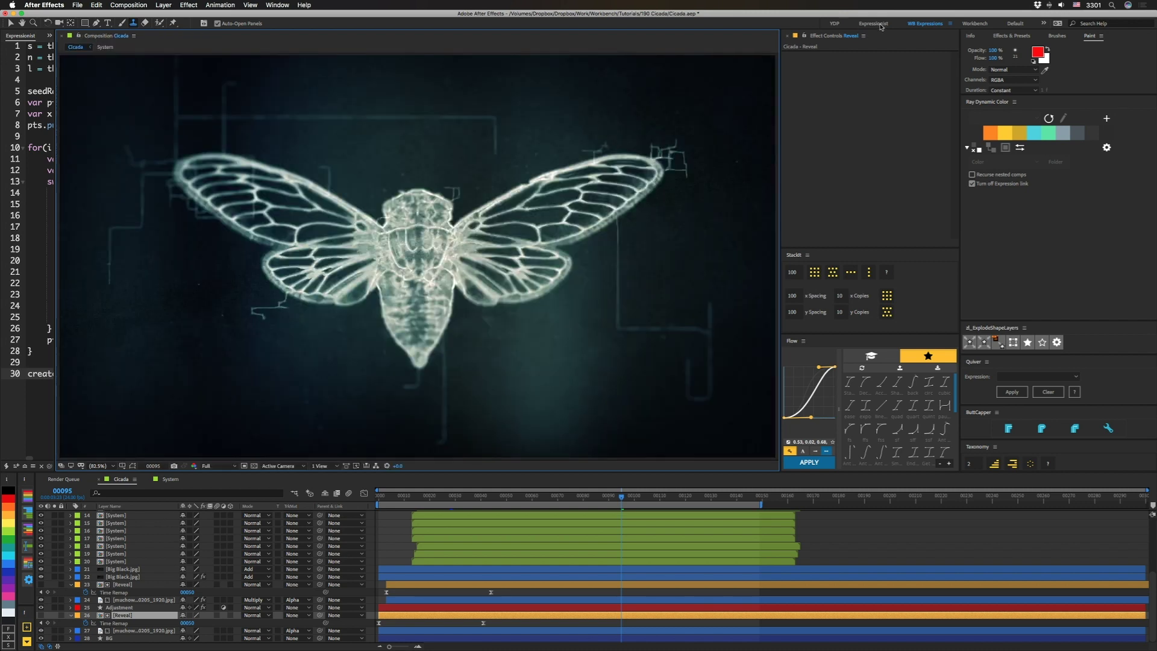
click(974, 24)
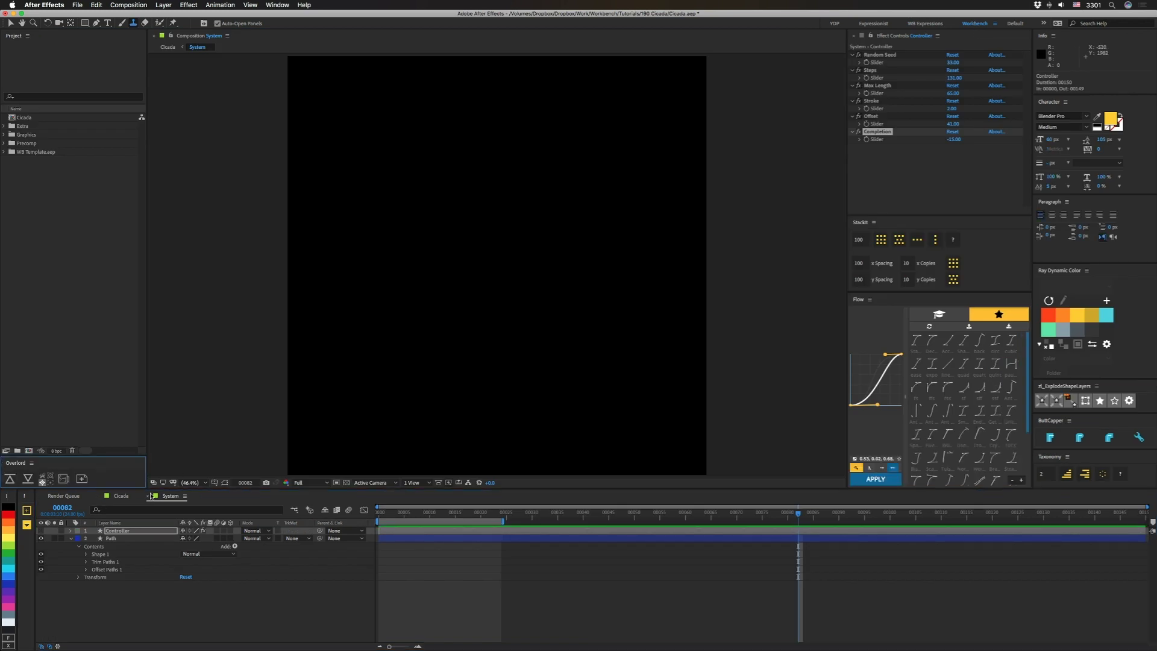
click(121, 495)
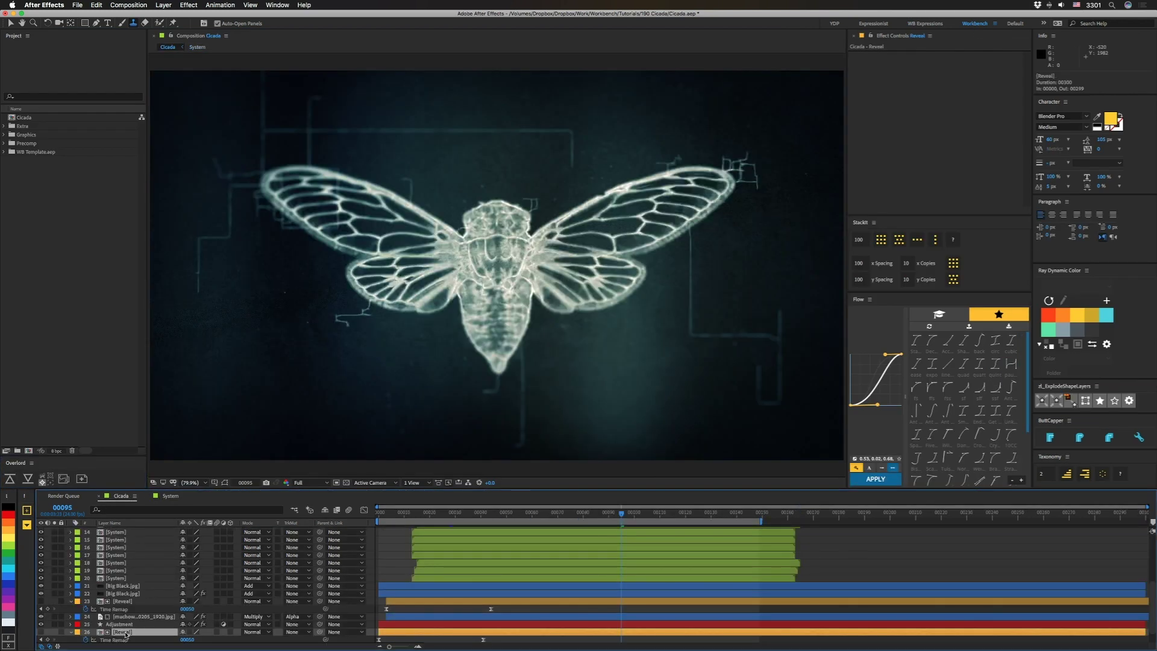
- Open the Reveal layer's source composition with Open Layer Source
double_click(127, 631)
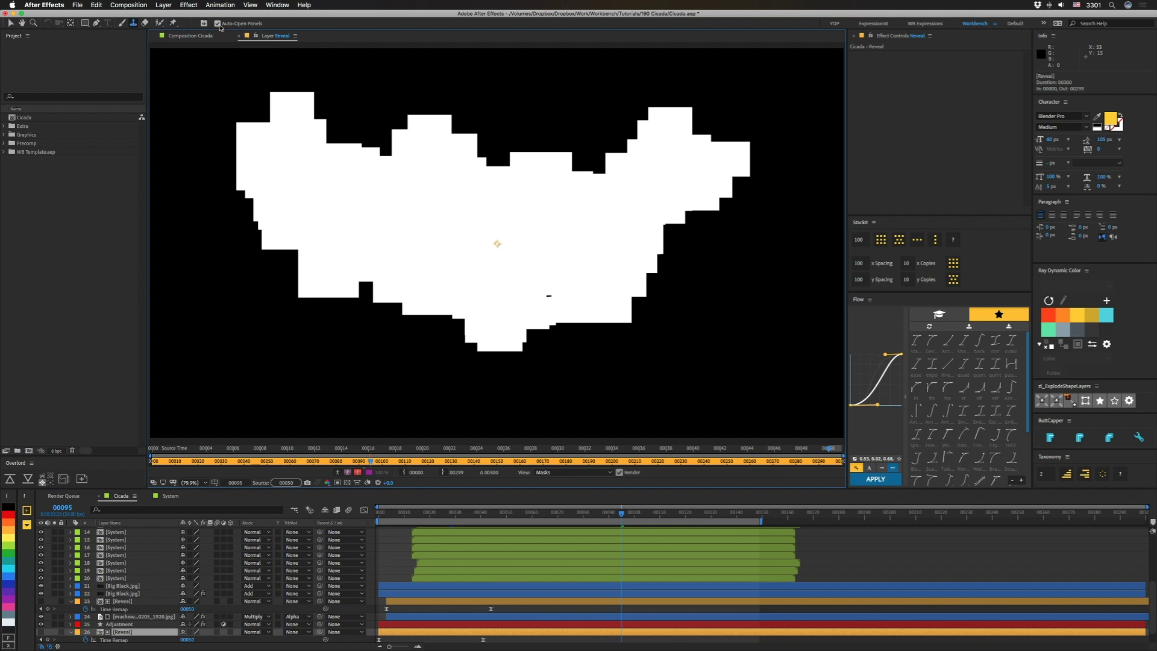
click(239, 35)
right_click(127, 614)
mouse_move(142, 569)
click(261, 586)
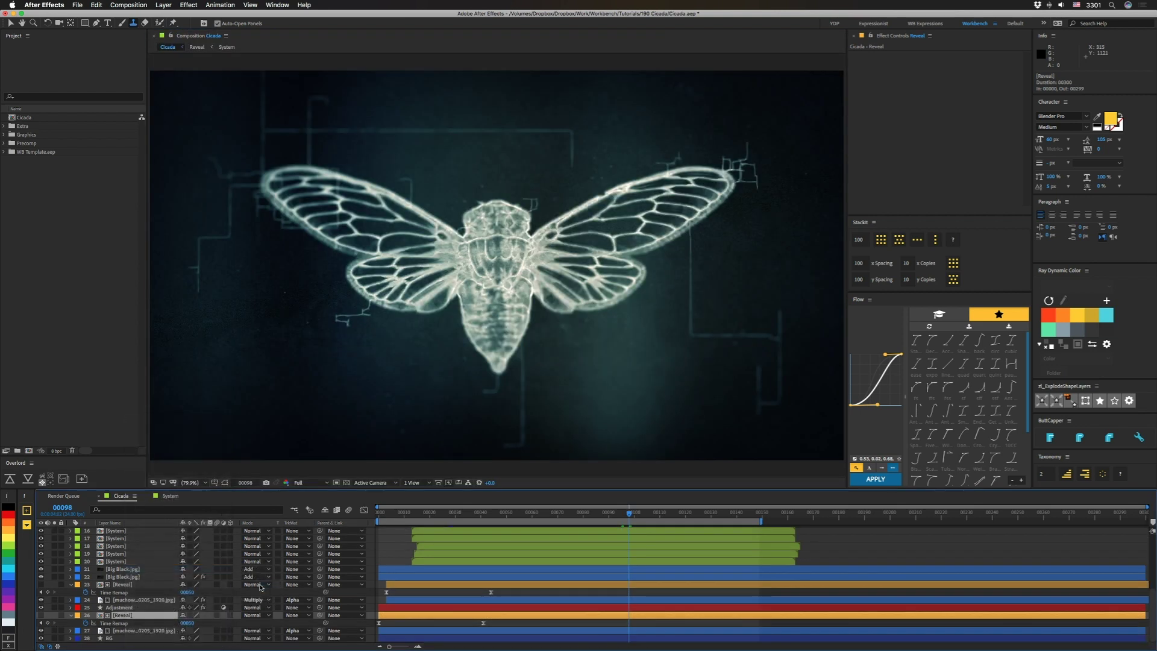
- At frame 2 of the Reveal precomp, fit the viewer and show only keyframed properties
click(410, 514)
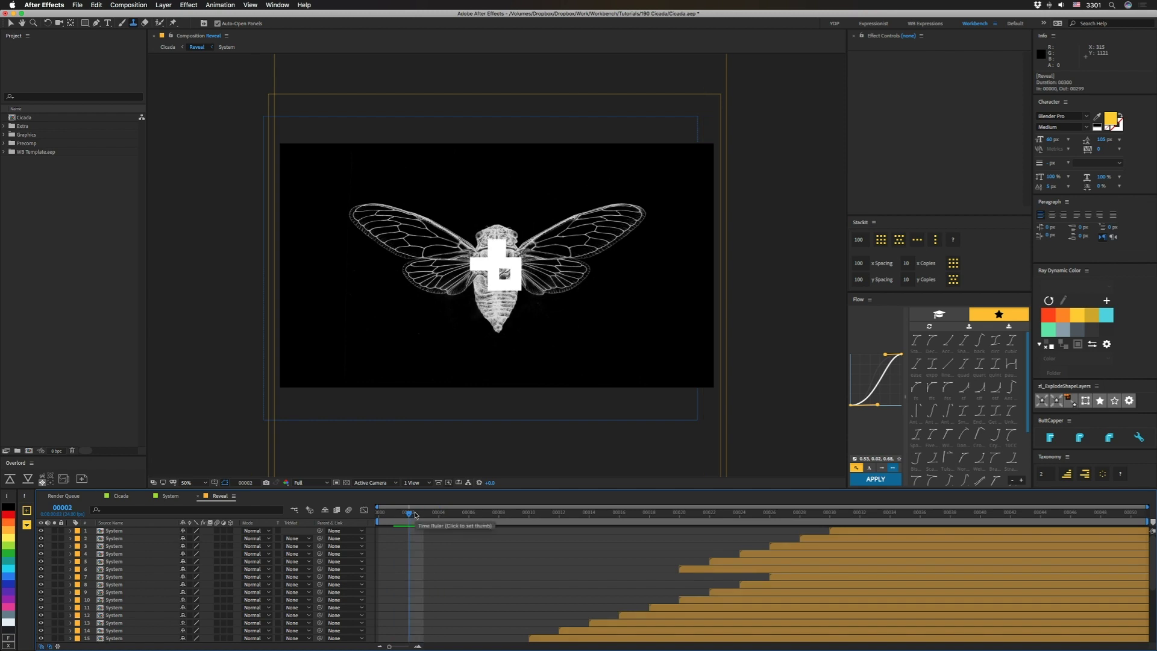
key(shift+slash)
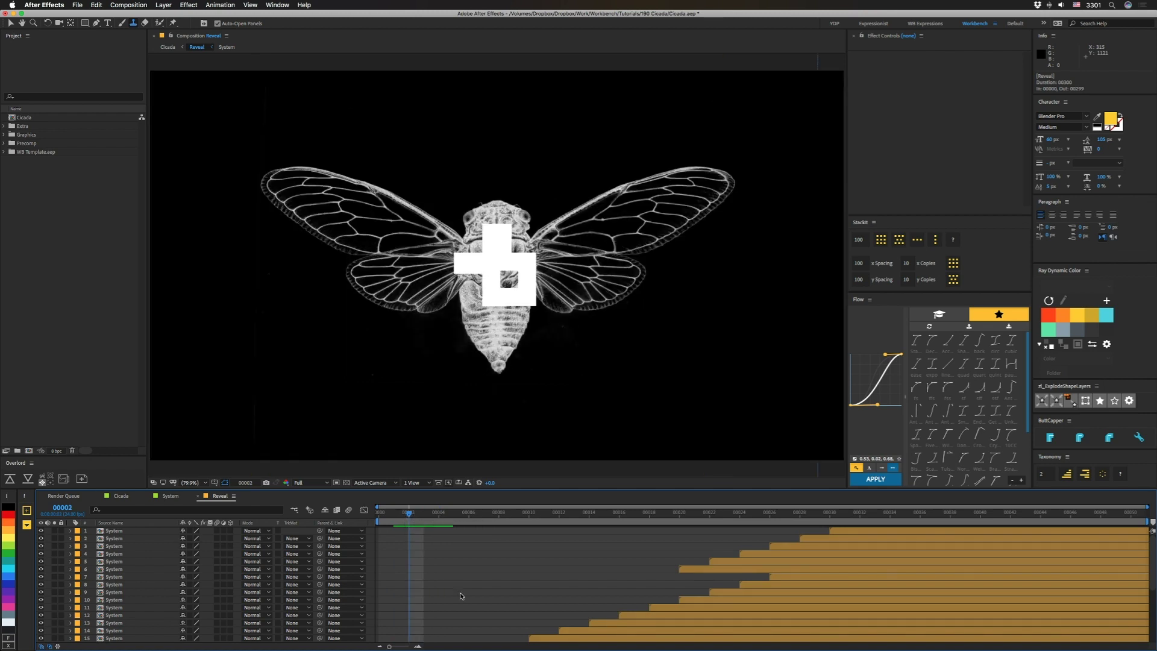
key(u)
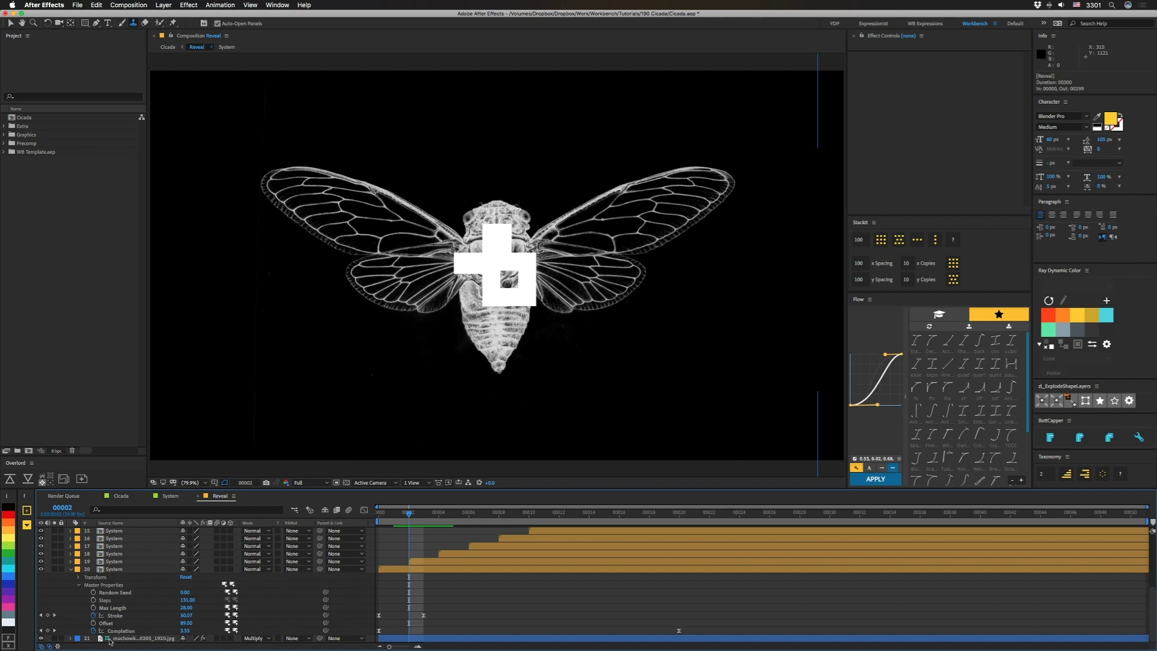
- Select System layers 20 and 19, preview the blocky reveal, and stop at frame 5
click(428, 571)
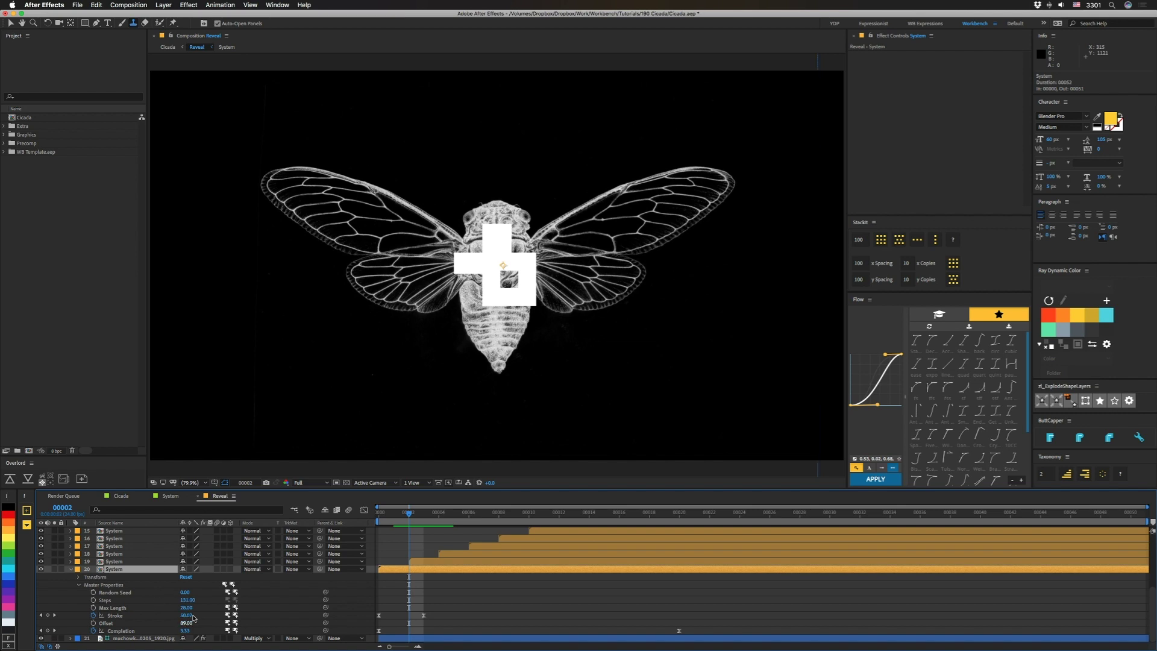
click(426, 561)
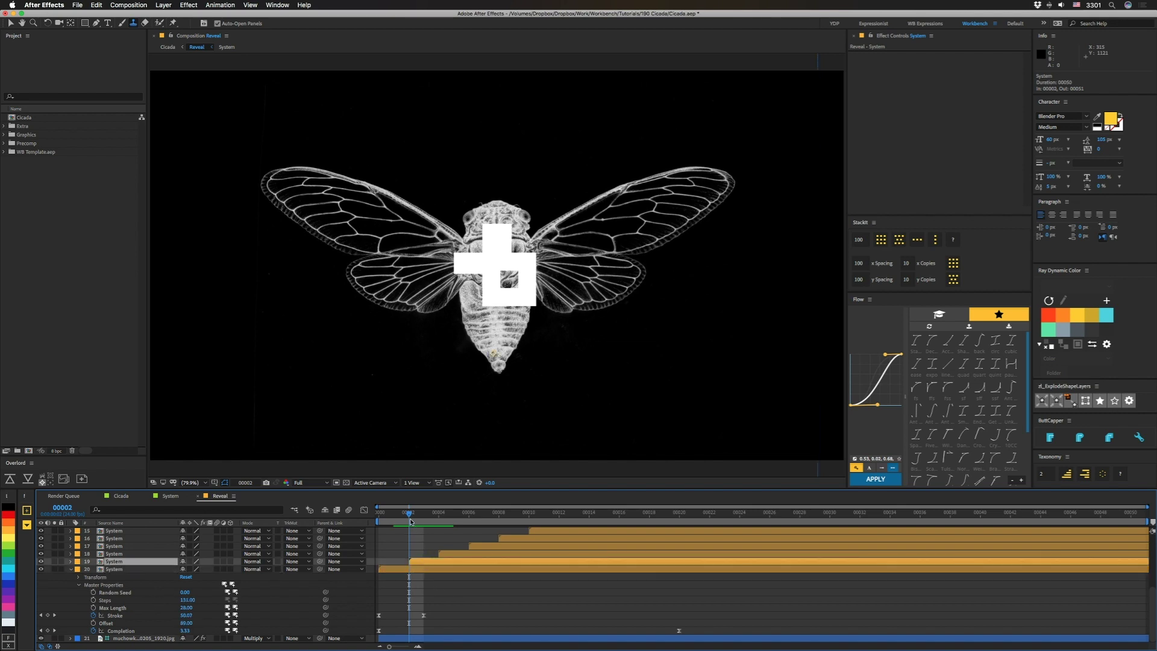
drag(411, 514, 438, 515)
key(space)
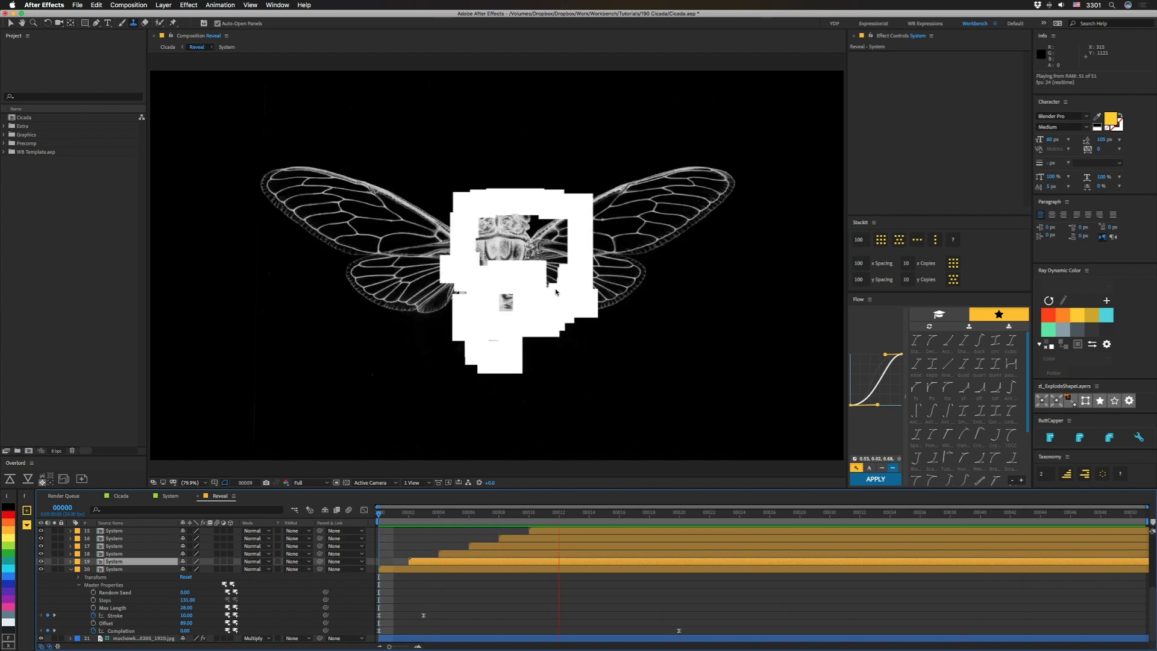
mouse_move(446, 514)
mouse_down()
mouse_move(482, 514)
mouse_move(451, 516)
mouse_up()
- Return to the Cicada comp, preview it, and go to frame 6
click(121, 496)
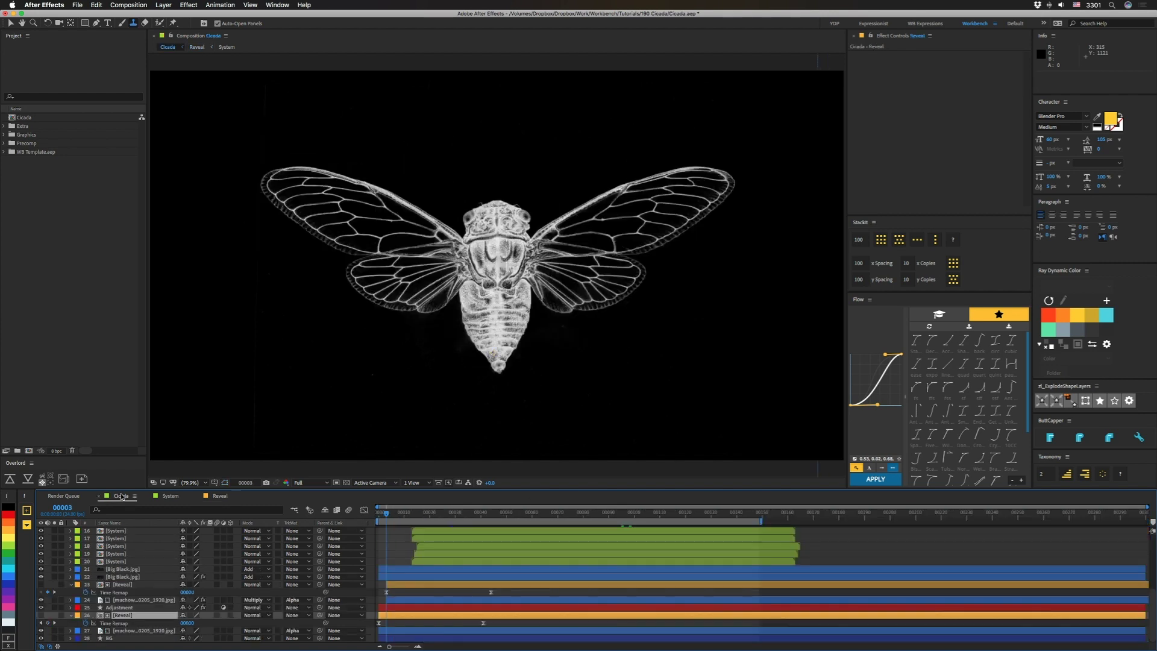
key(space)
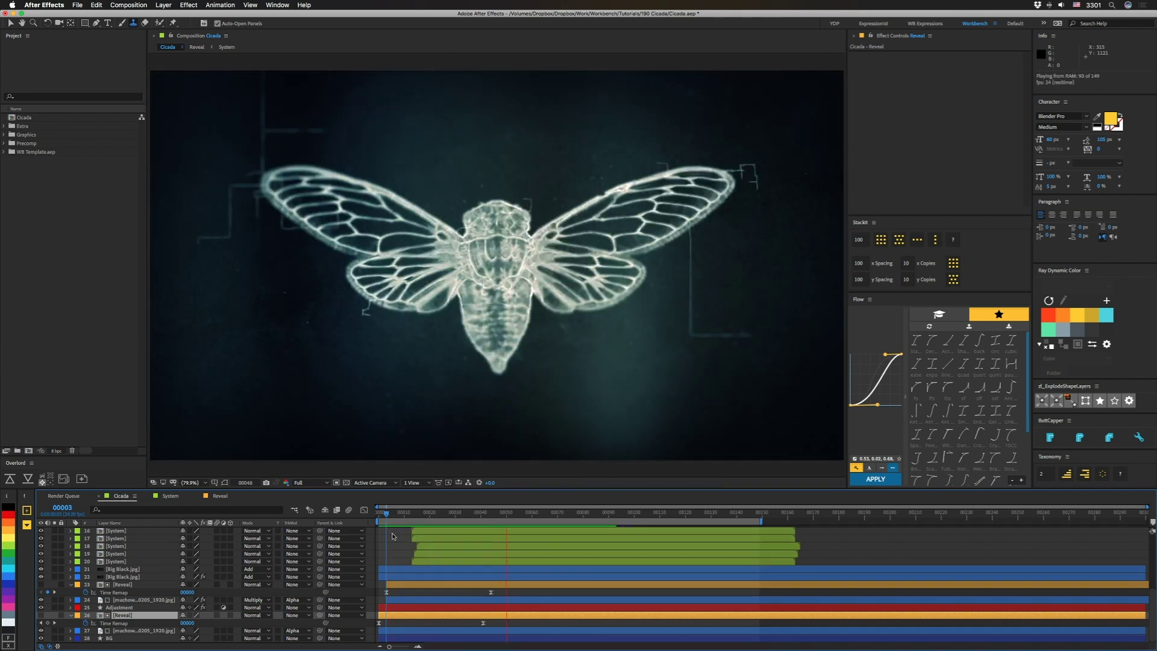
click(395, 513)
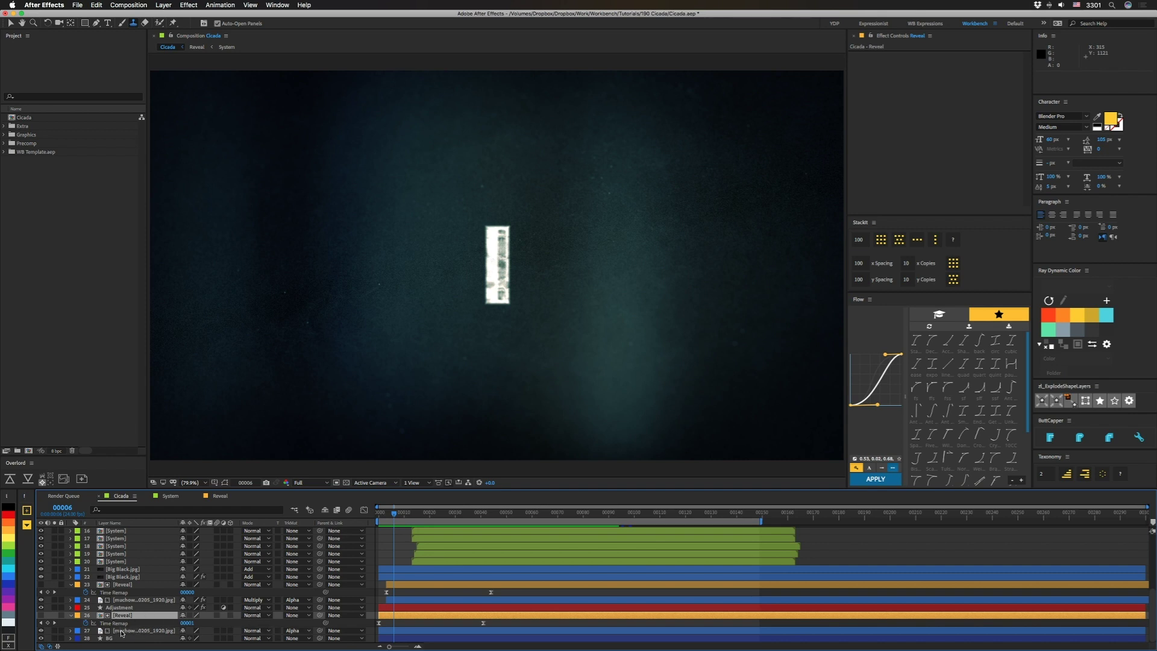
- Solo the BG layer and the cicada image layer 27
click(128, 637)
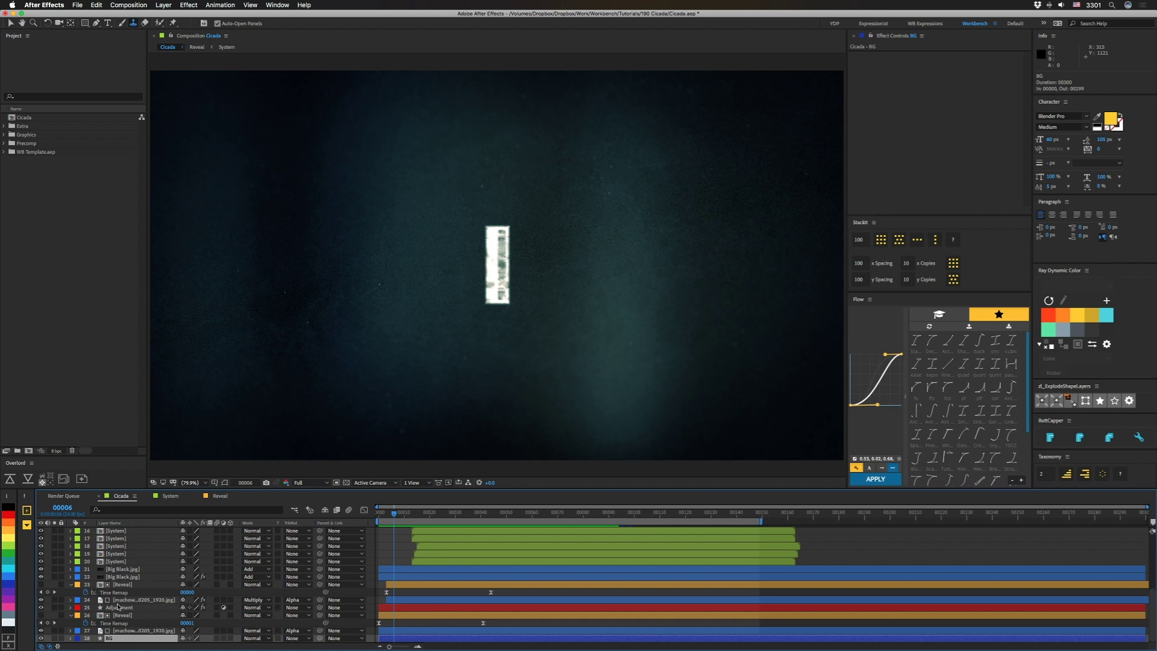
click(131, 632)
drag(54, 630, 55, 638)
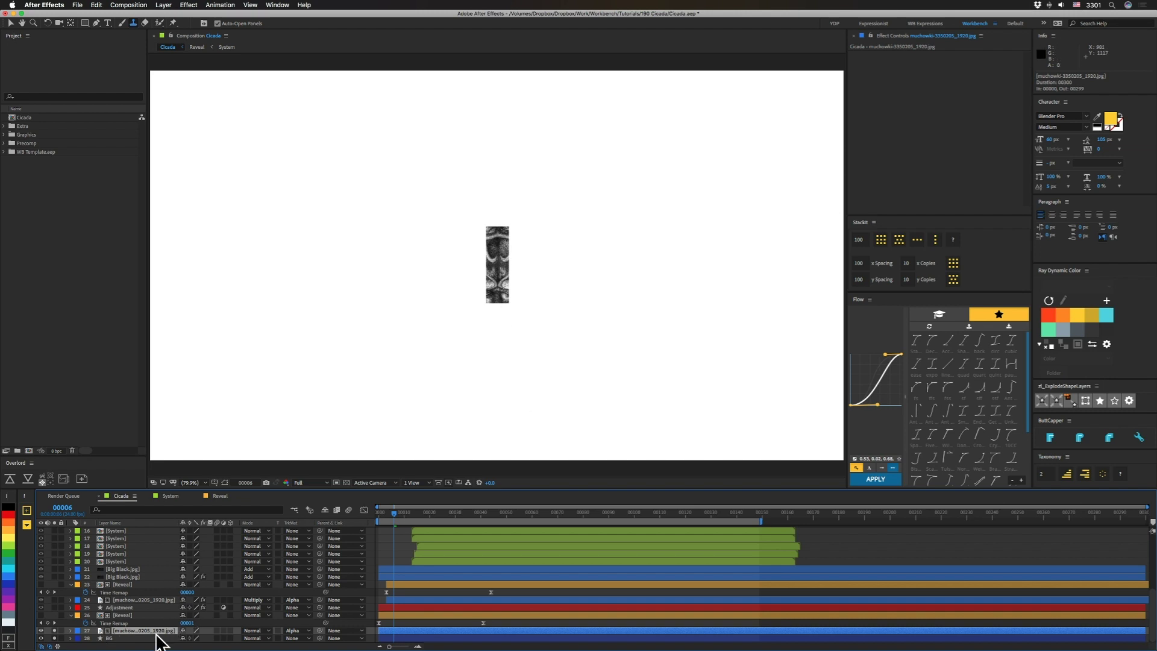
- Solo the Adjustment layer and textured cicada layer 24, viewing them at frame 16
click(127, 608)
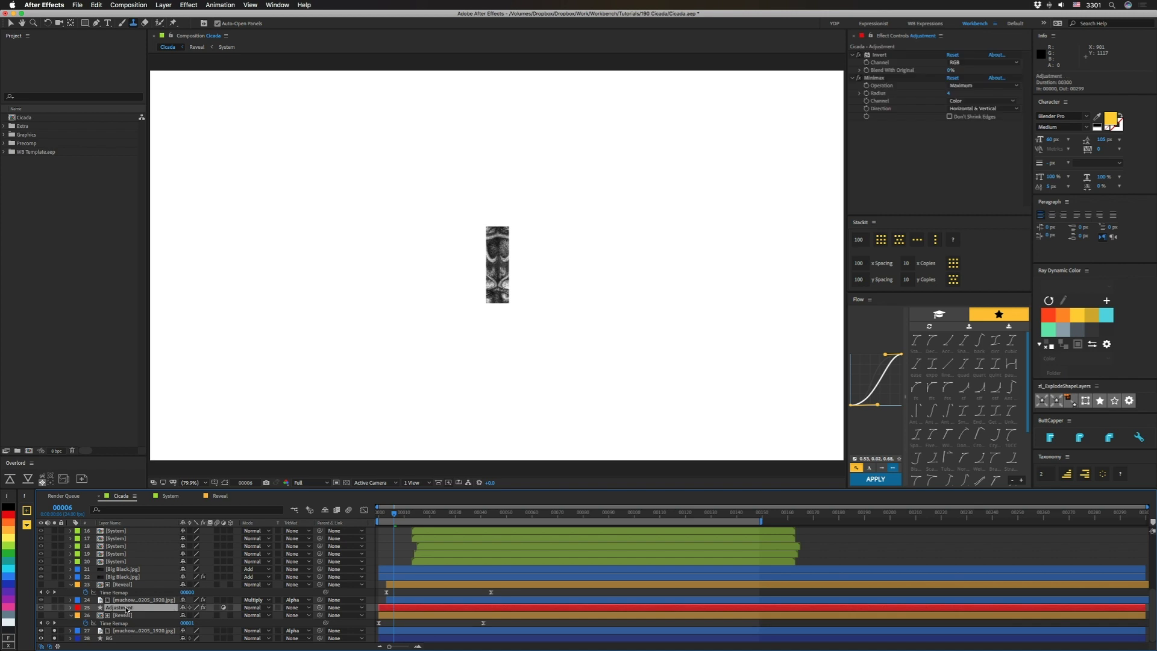
click(54, 607)
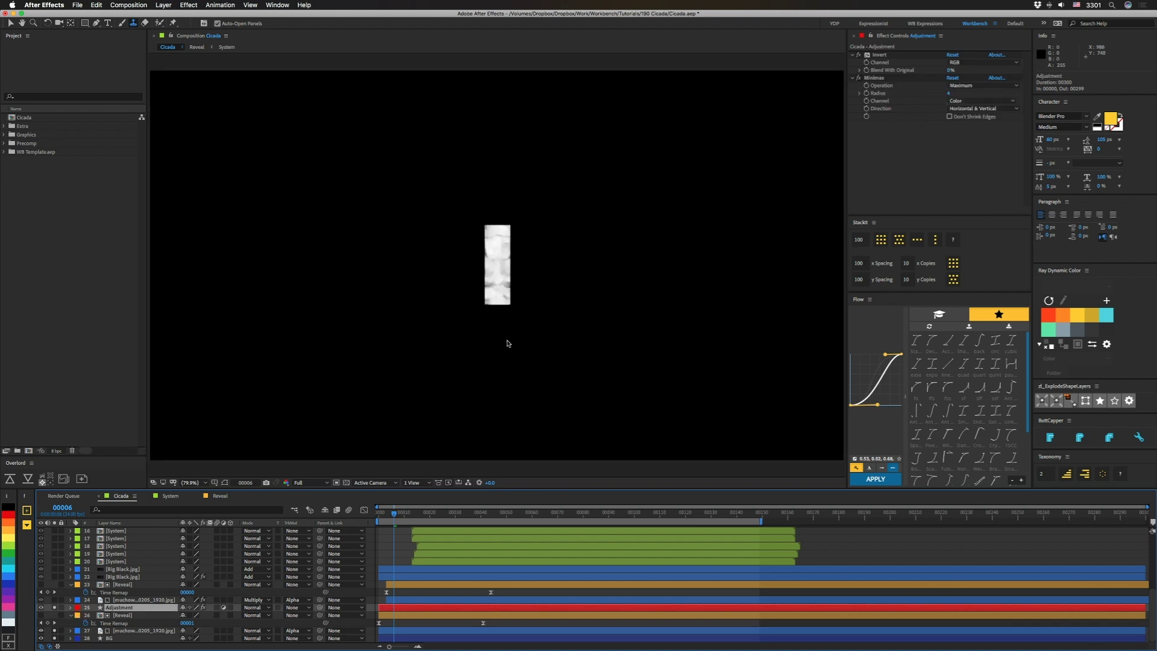
click(127, 600)
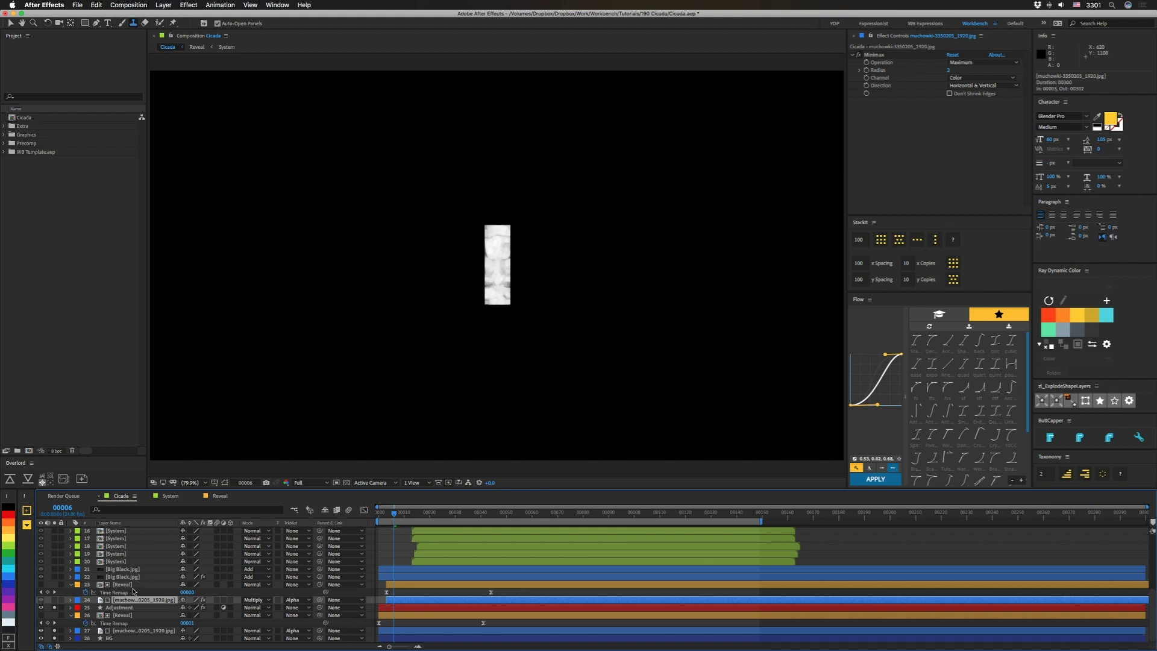
mouse_move(396, 518)
mouse_down()
mouse_move(382, 517)
mouse_move(411, 517)
mouse_up()
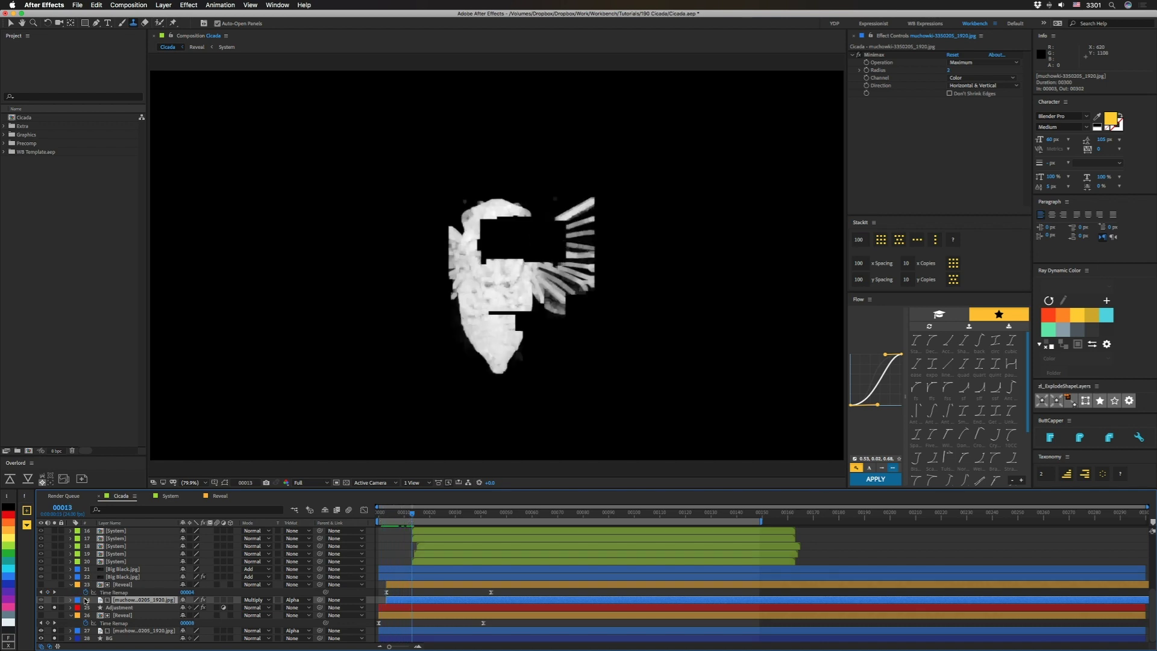
click(55, 600)
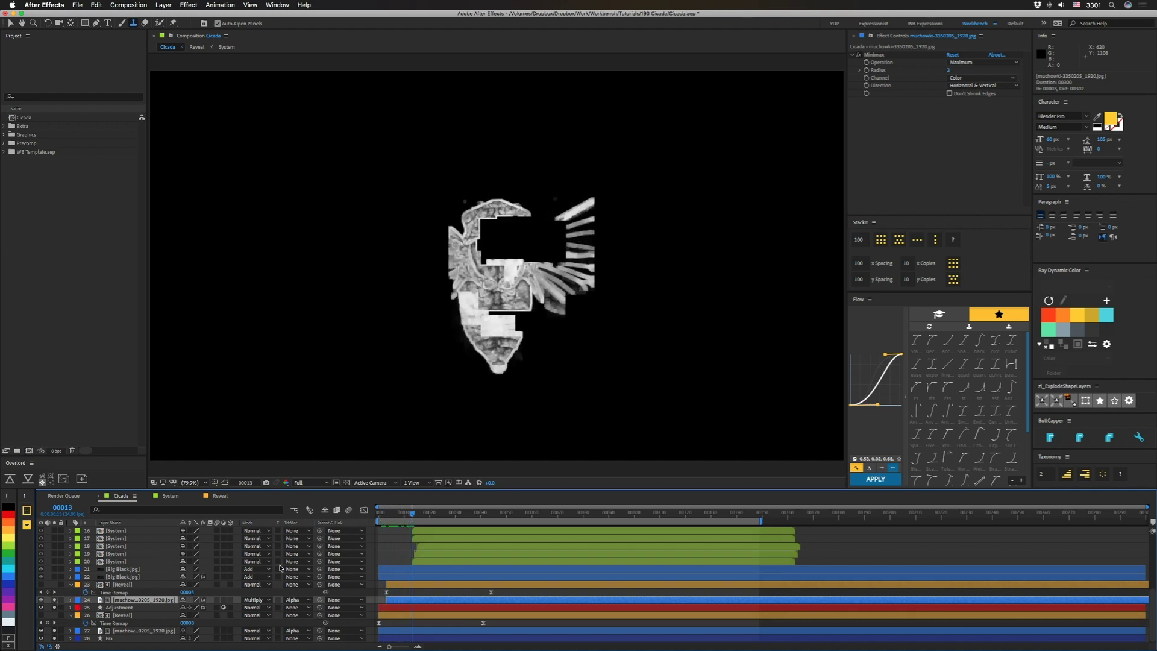
drag(398, 517, 420, 527)
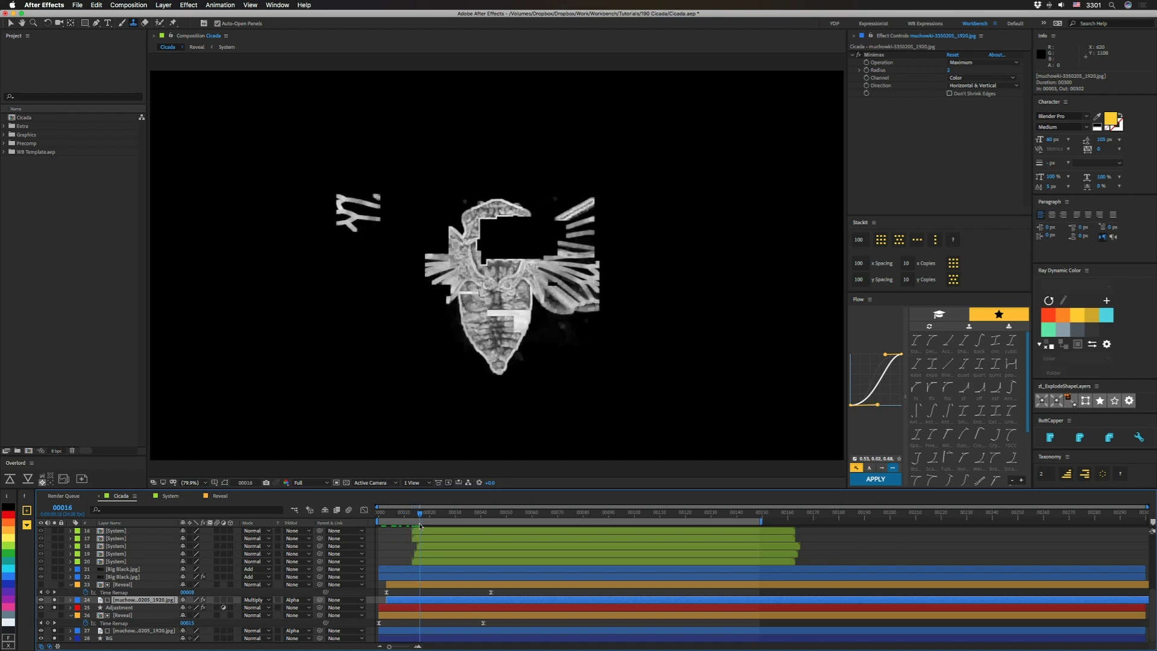
- Solo both Big Black.jpg texture layers and reveal the upper one's 55% opacity
click(123, 577)
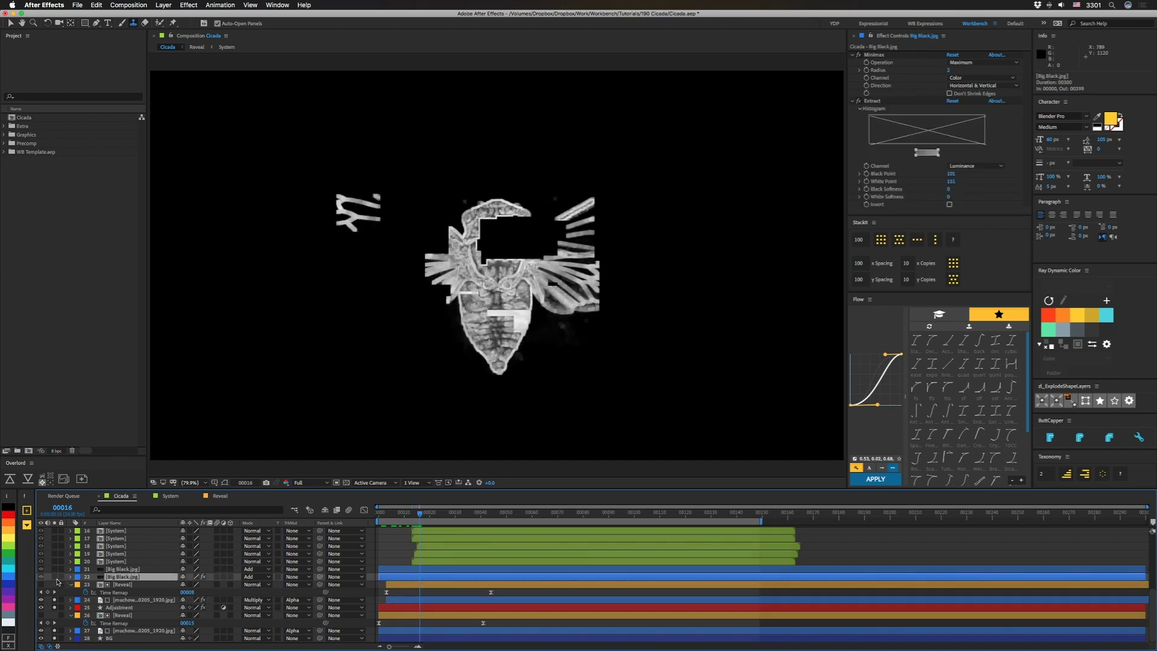
drag(55, 577, 55, 569)
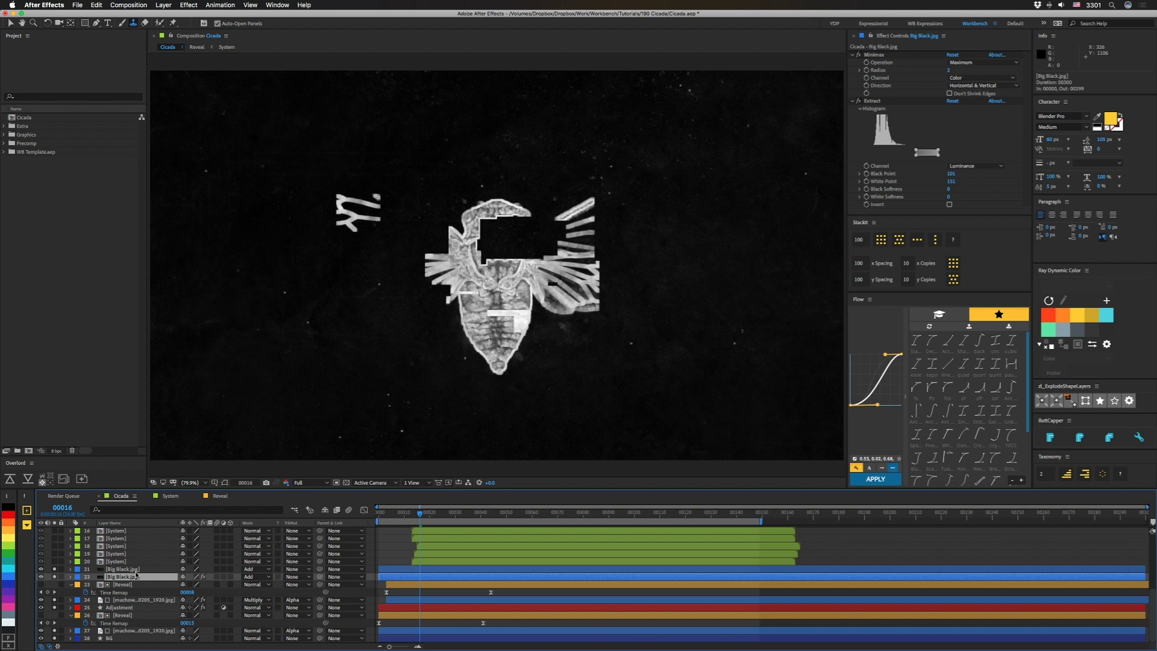
click(129, 570)
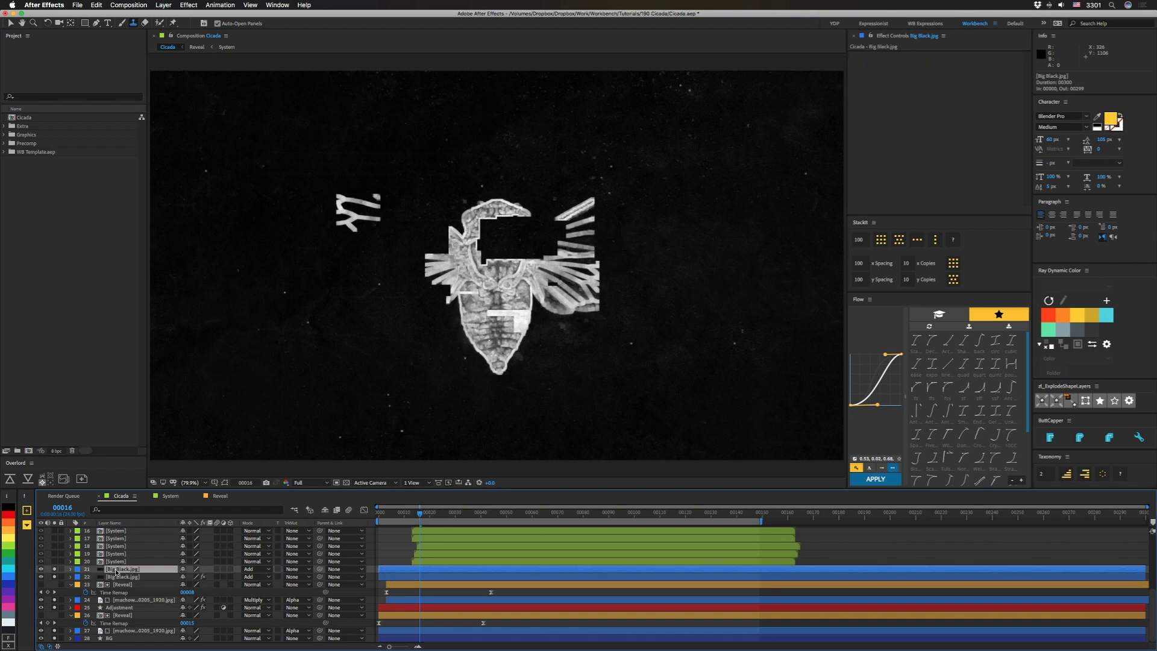
key(t)
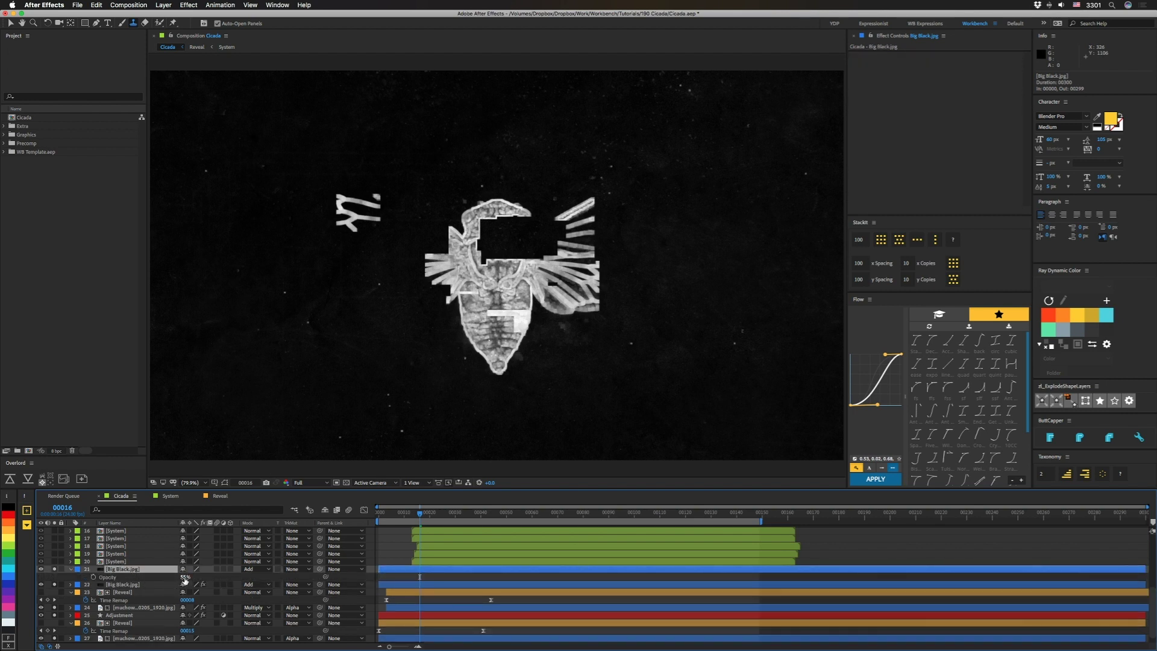
double_click(113, 570)
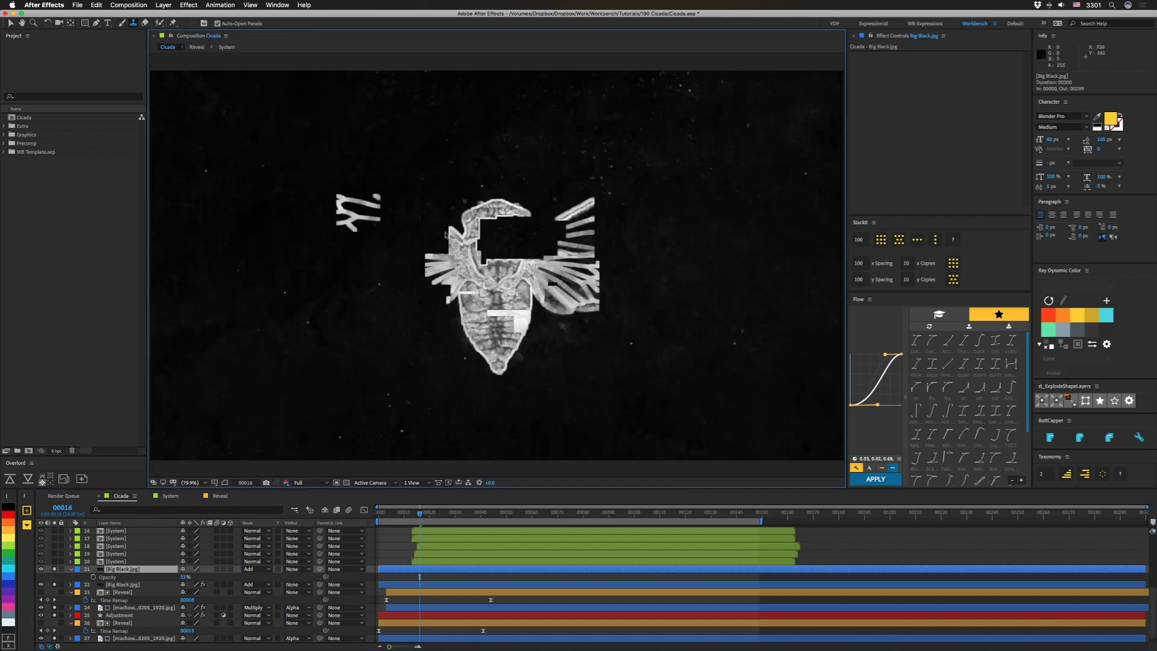
click(117, 562)
- Select all fourteen System line layers in the timeline
scroll(477, 565, up, 5)
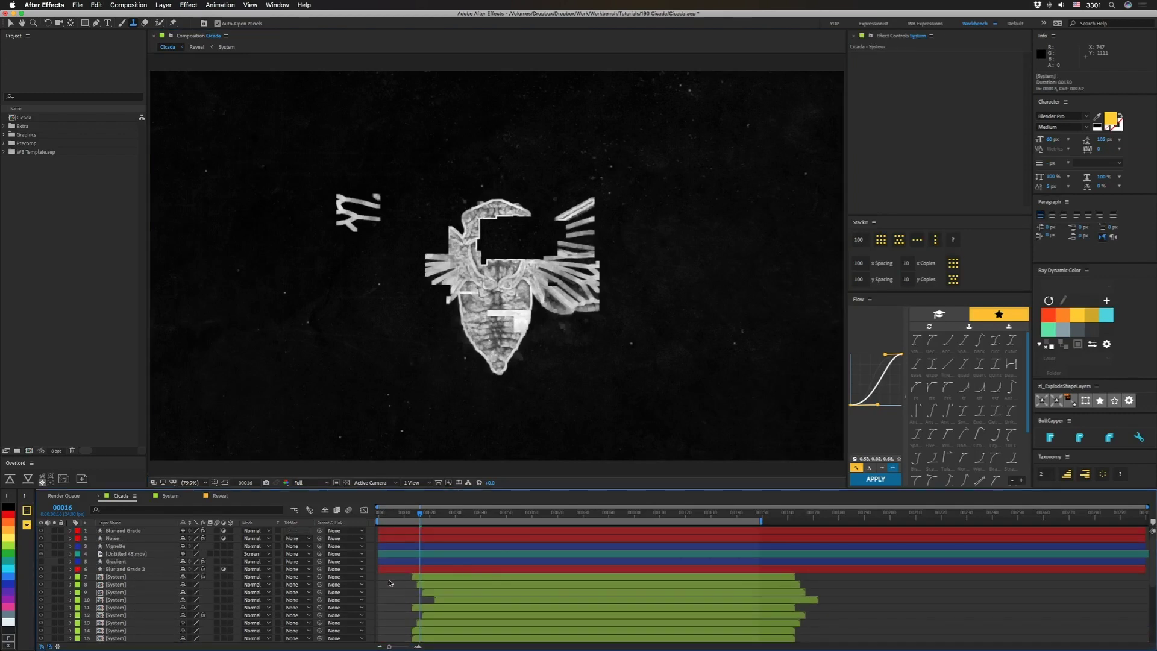
scroll(437, 580, down, 2)
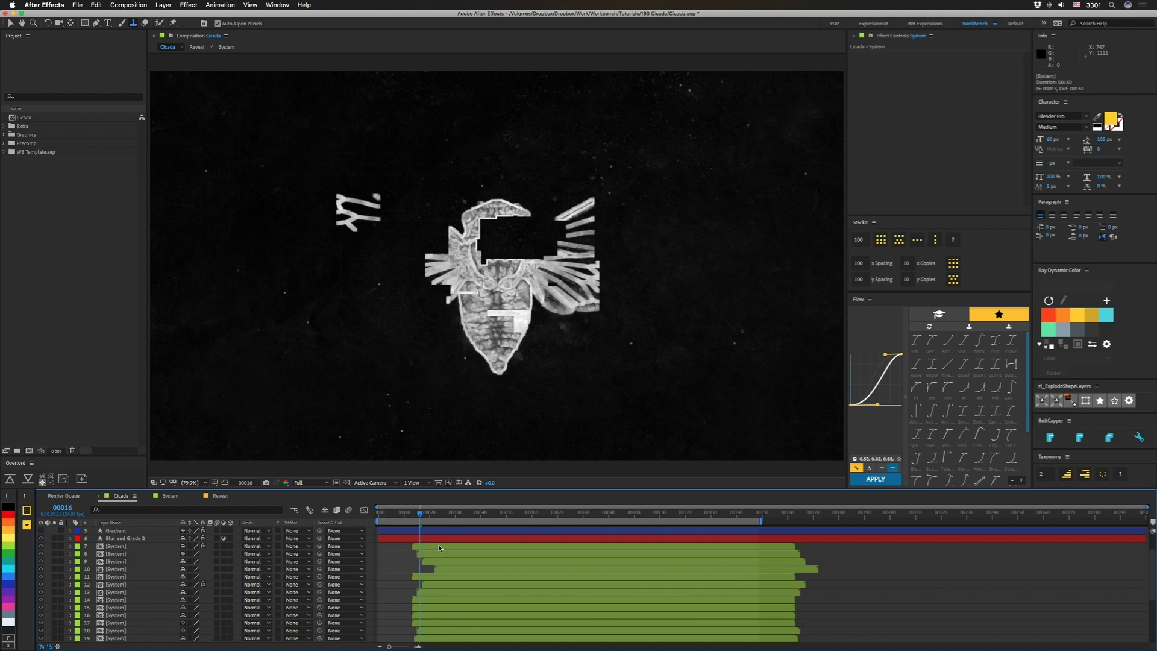
shift+click(419, 547)
scroll(419, 546, down, 4)
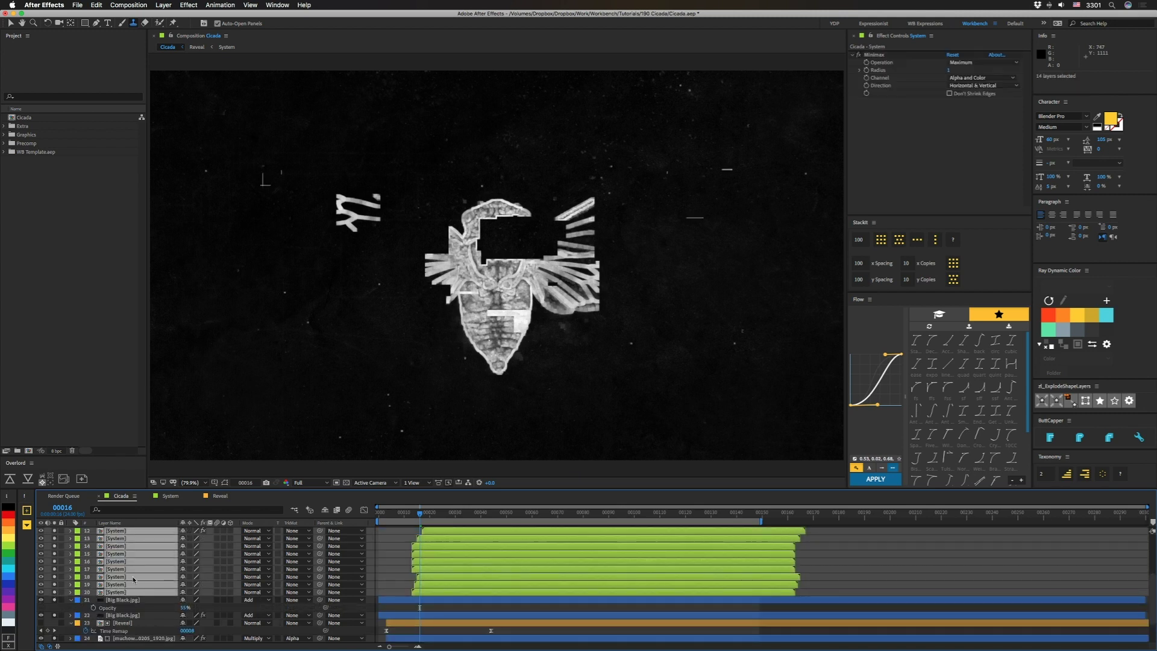
scroll(134, 580, up, 5)
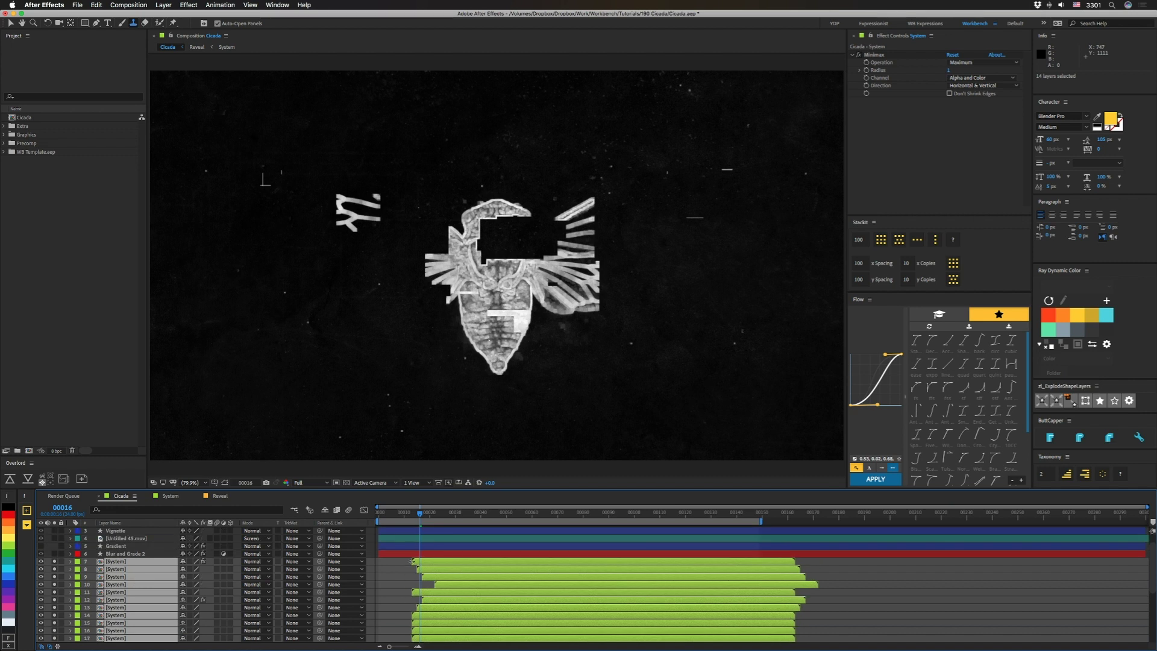
- Rename the Blur and Grade 2 layer to 'Vector Blur' and solo it
click(120, 554)
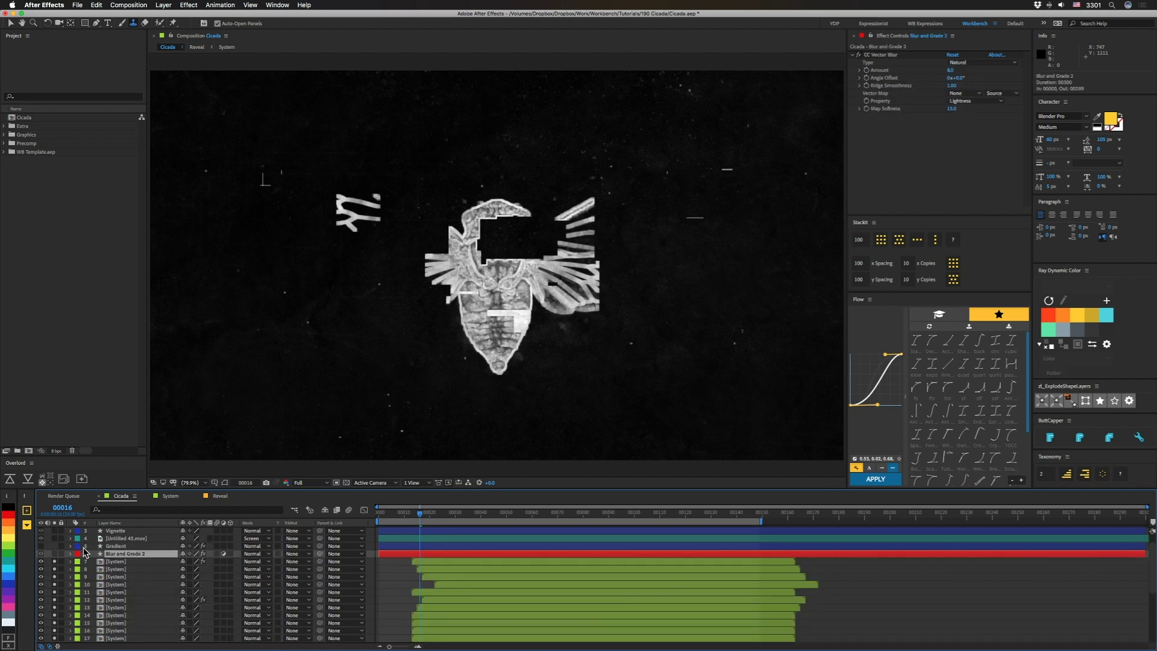
key(Return)
text(Vector Blur)
key(Return)
click(54, 554)
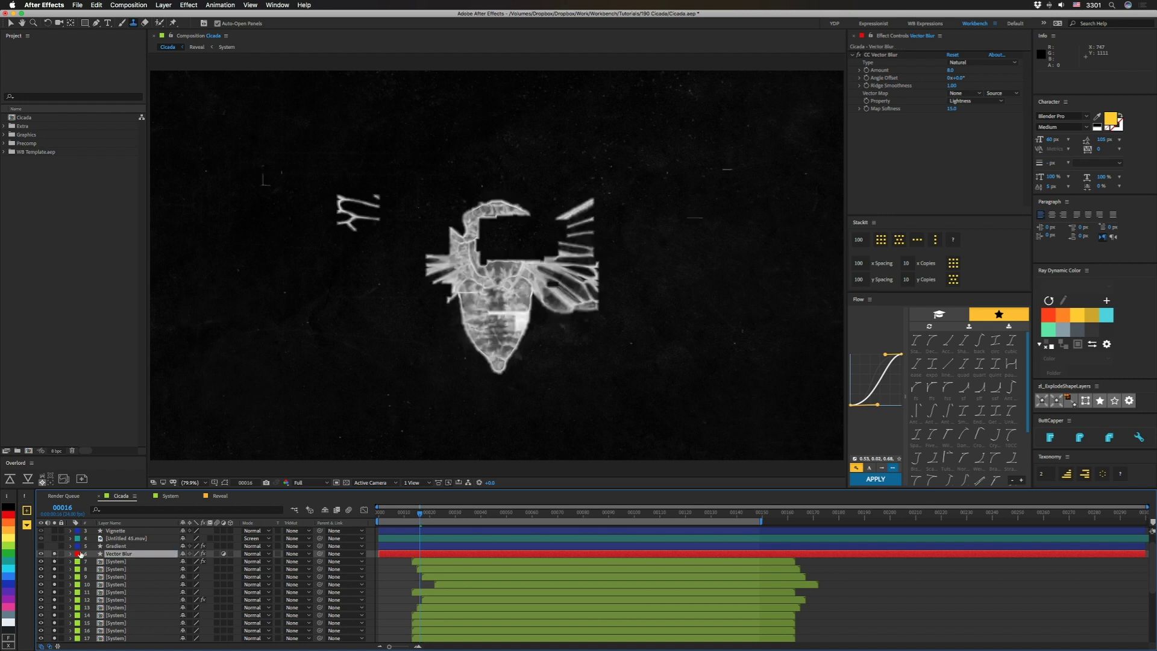
click(114, 546)
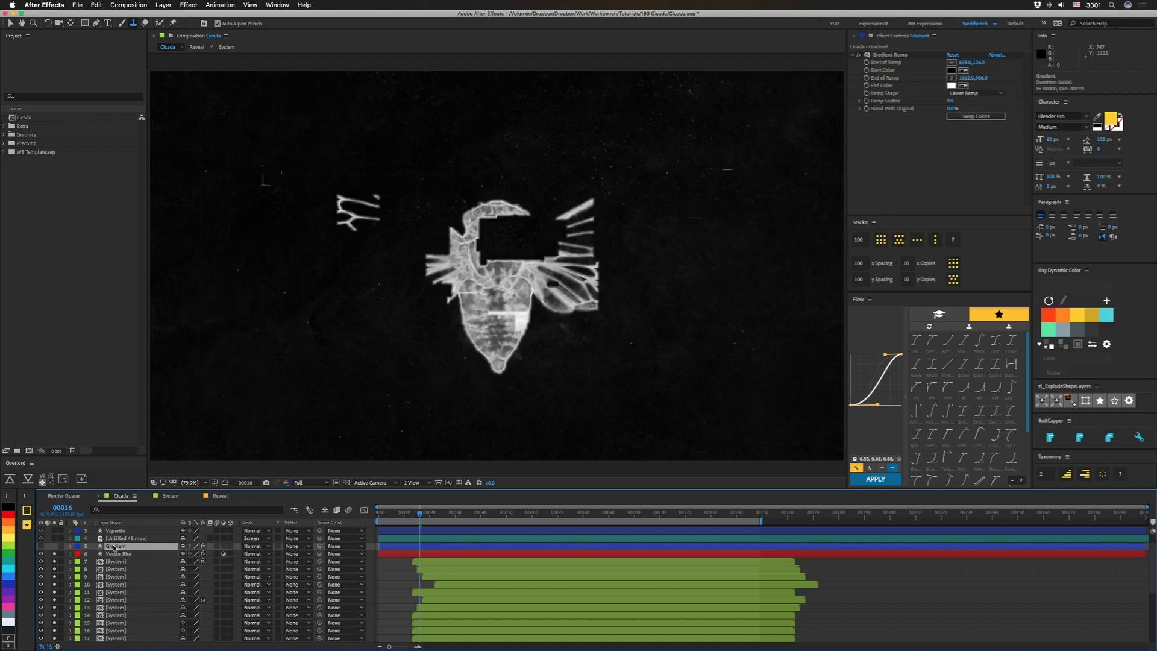
- Briefly solo the Gradient layer to view its ramp, then select Untitled 45.mov
click(54, 546)
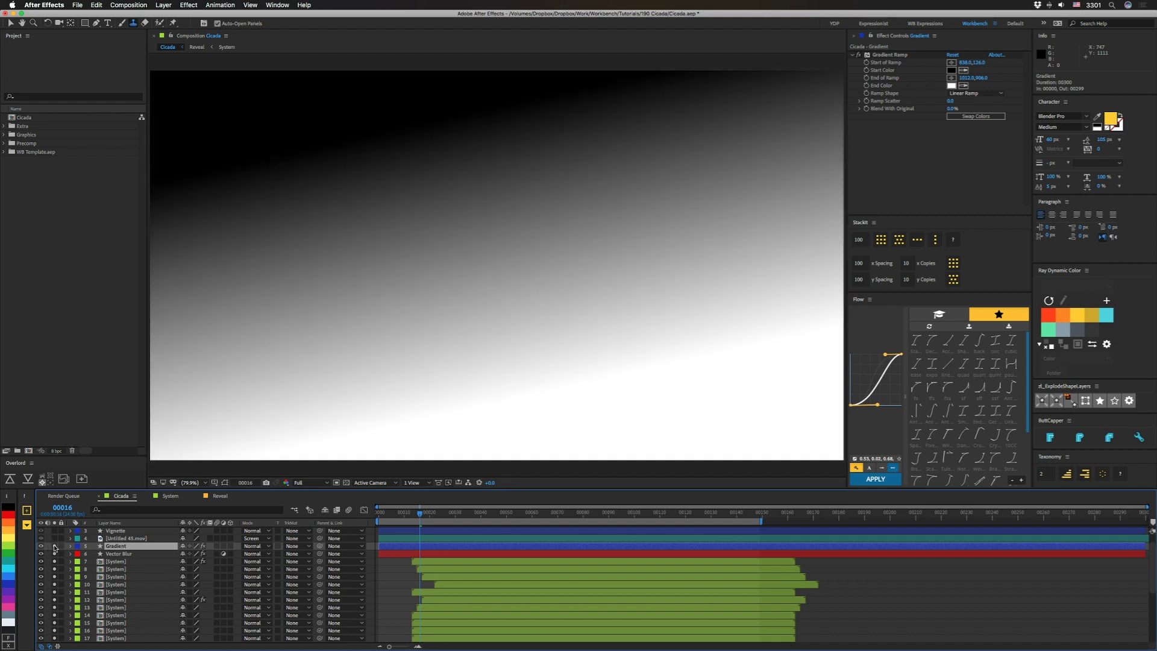
click(54, 546)
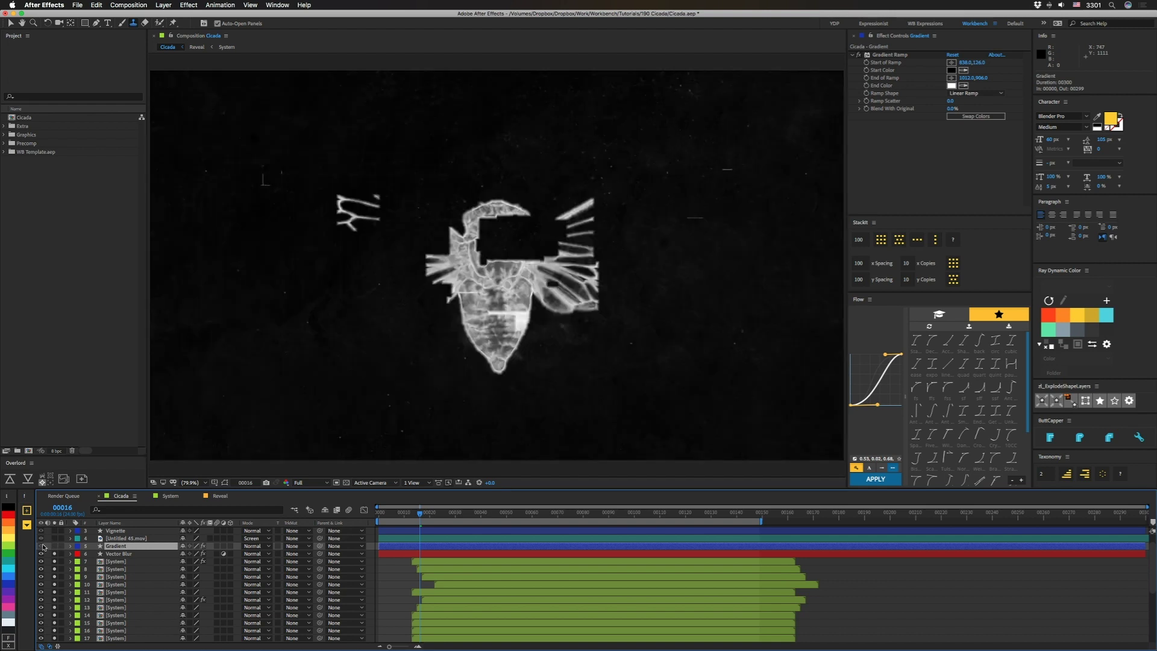
click(55, 538)
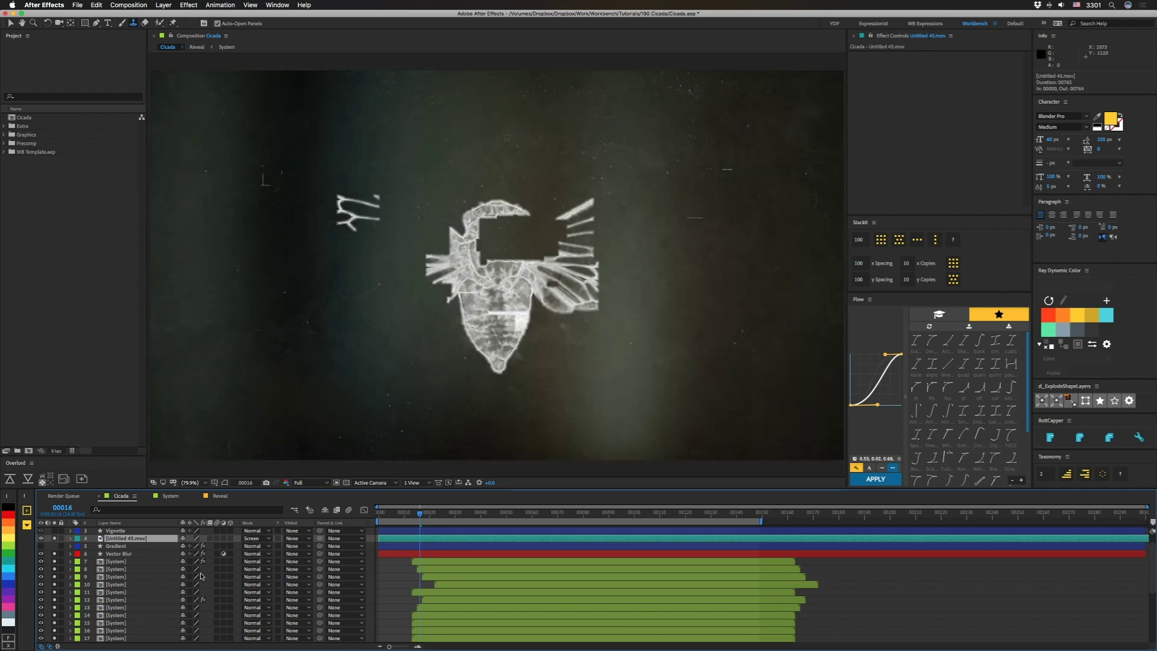
- Solo the Vignette layer to add it to the preview alongside the Noise layer
scroll(104, 548, up, 2)
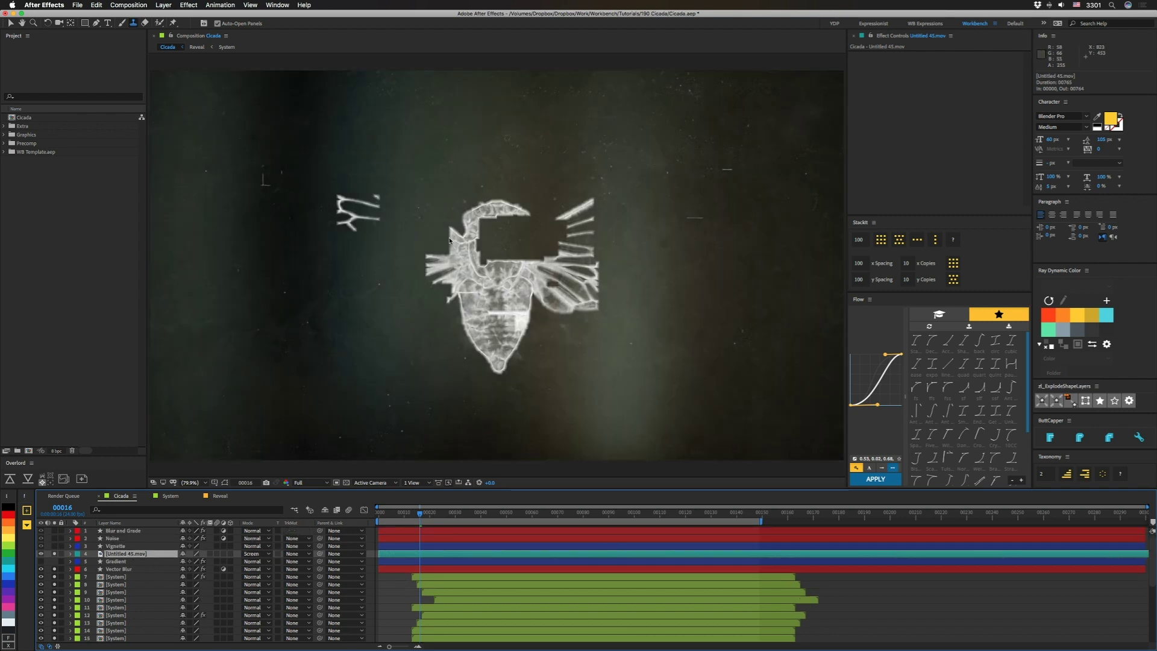
click(111, 546)
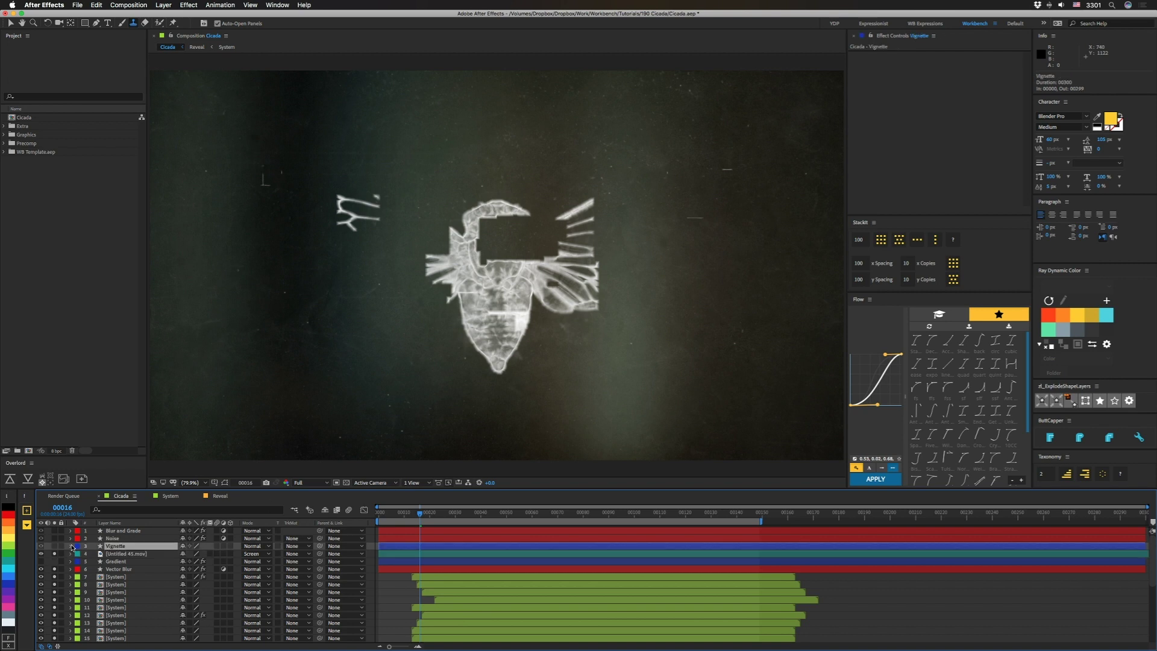
click(53, 548)
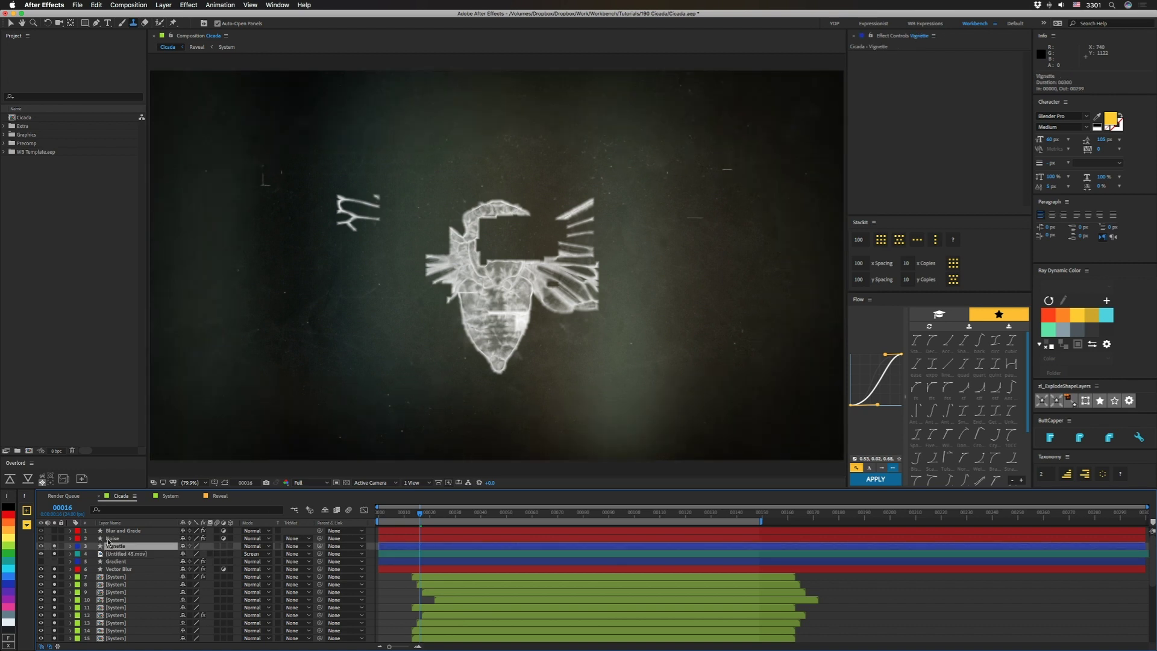
click(108, 539)
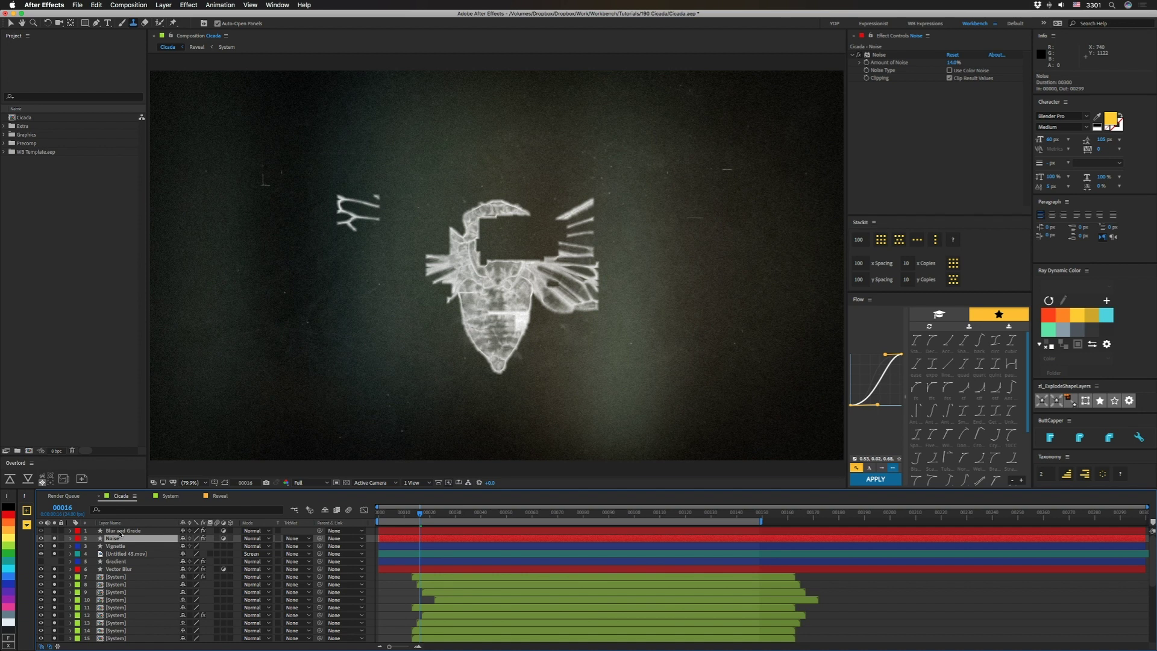
click(120, 531)
- Solo Blur and Grade and show its Lumetri SL BLUE COLD creative look at 100 intensity
click(54, 531)
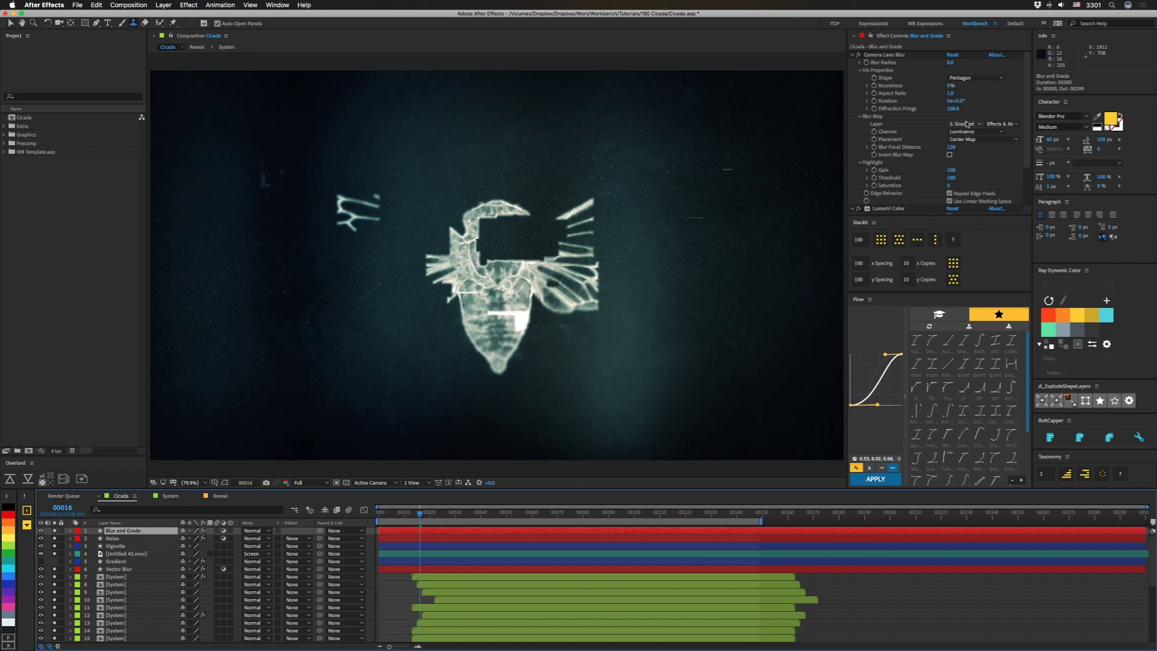
scroll(898, 203, down, 3)
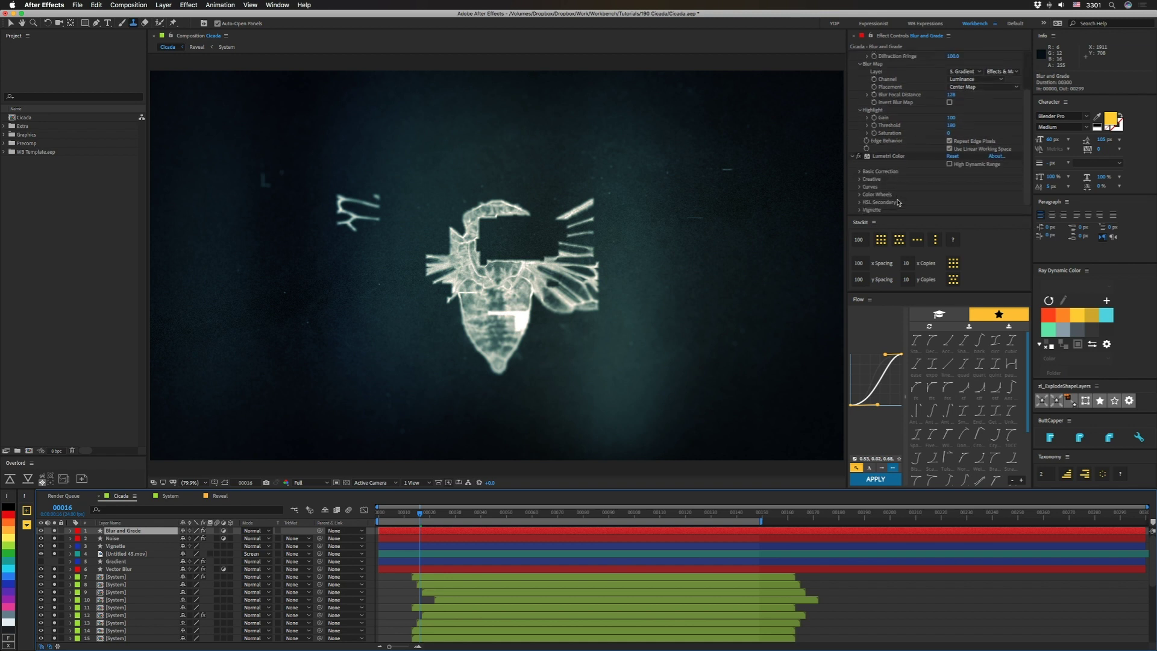
click(860, 179)
scroll(951, 111, down, 5)
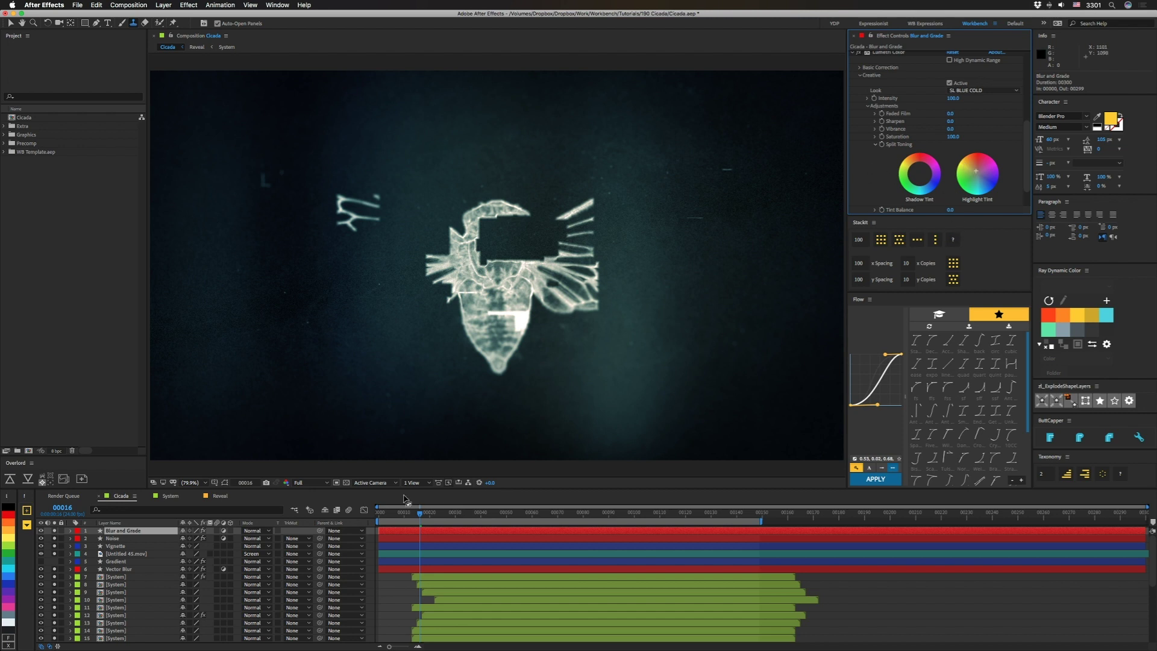
click(56, 533)
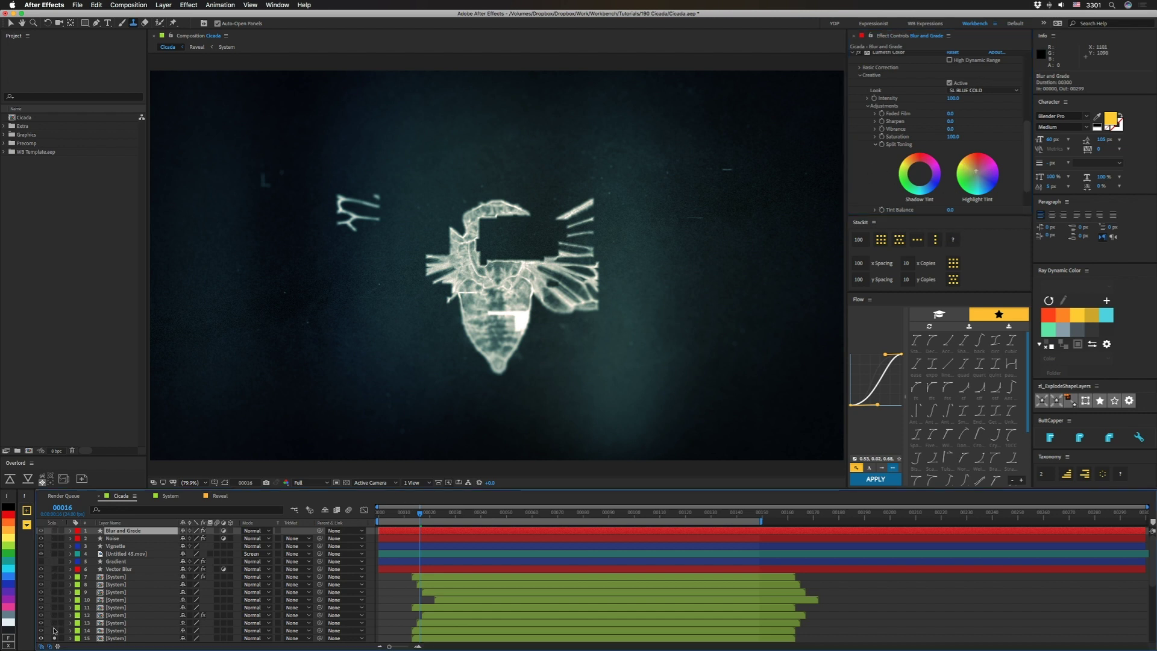
- Play back the Cicada comp to watch the graded, vignetted cicada reveal
scroll(54, 639, down, 5)
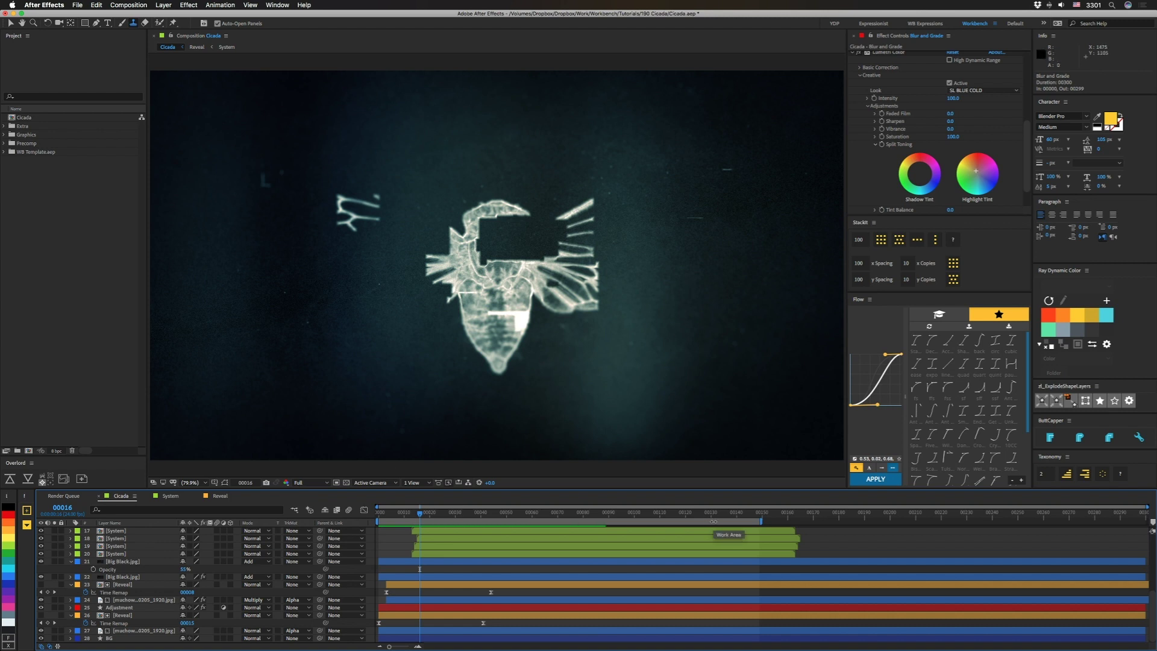
key(space)
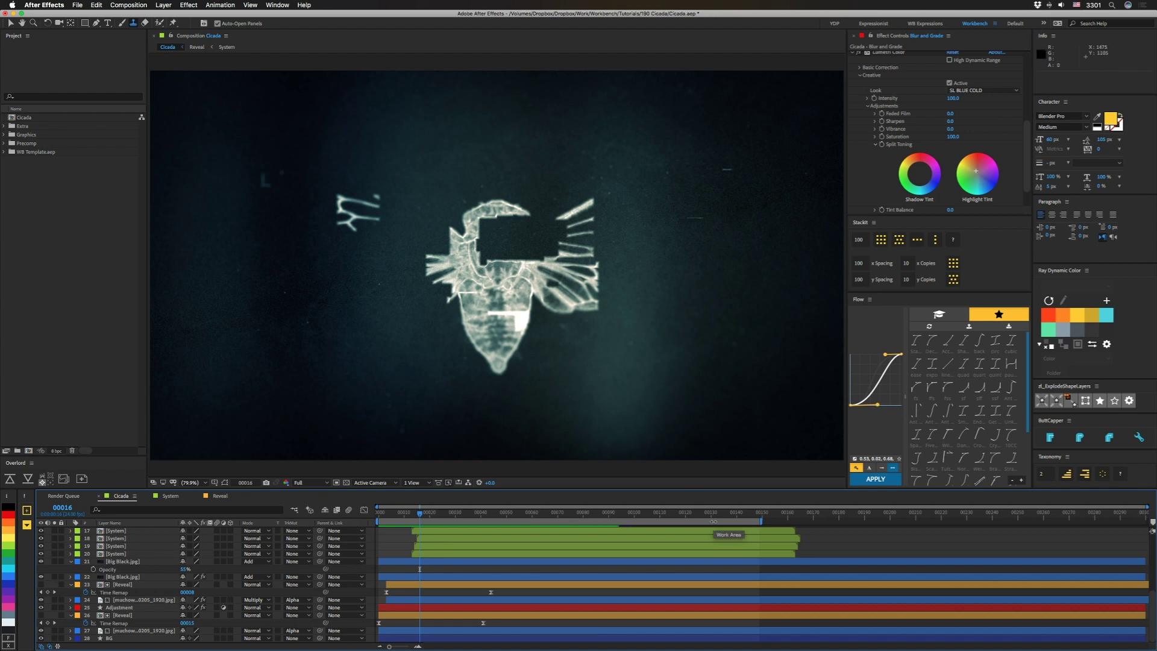